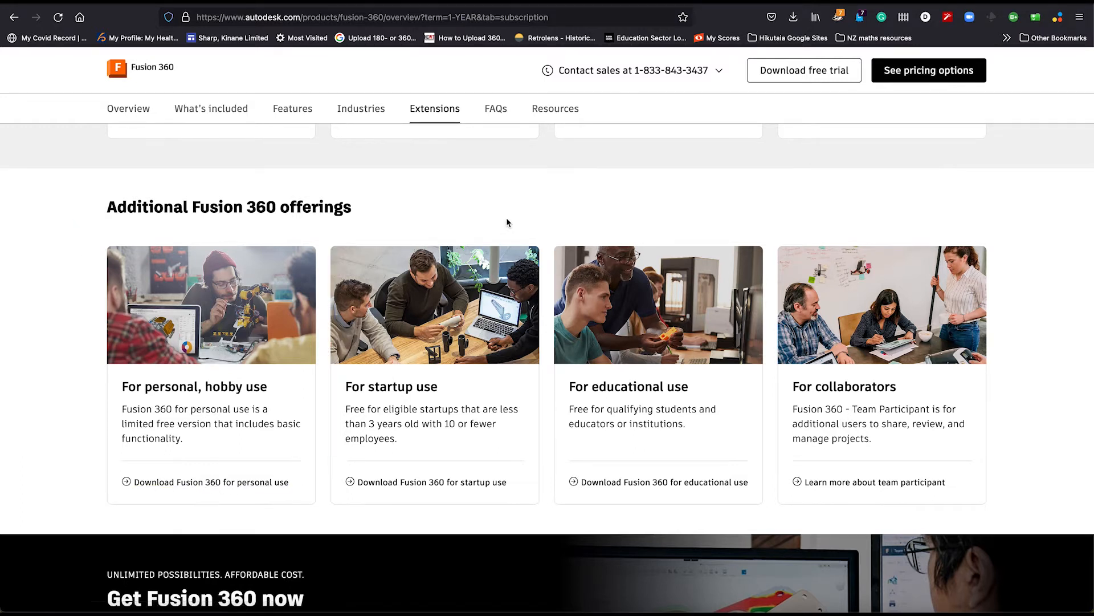
# Review the Fusion 360 product page's pricing options, features, extensions and additional offerings.
pyautogui.scroll(6, 508, 221)
pyautogui.scroll(20, 508, 222)
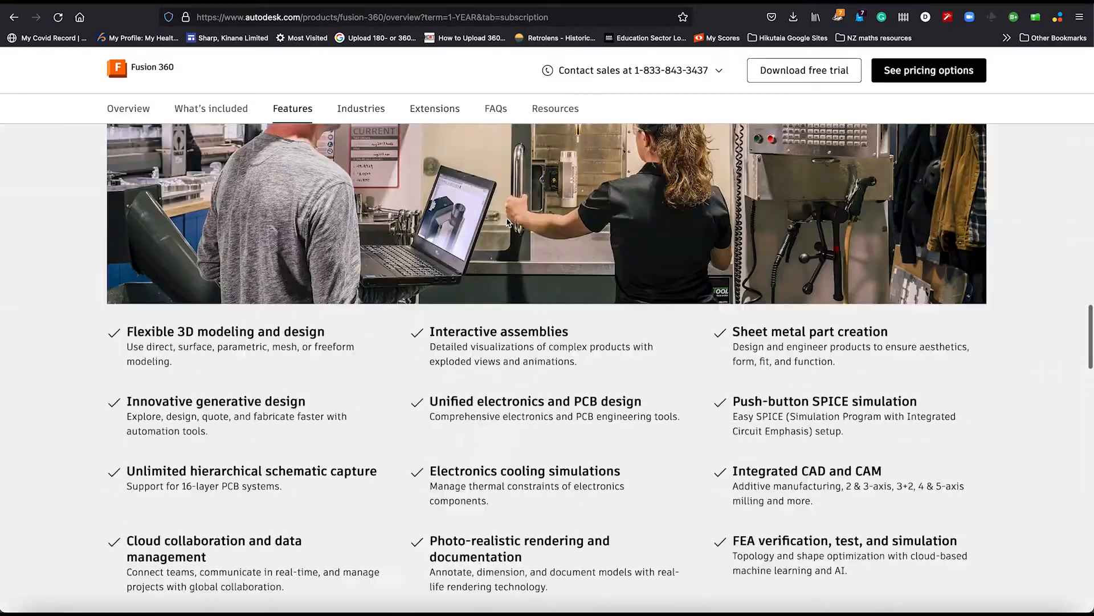
pyautogui.scroll(15, 507, 222)
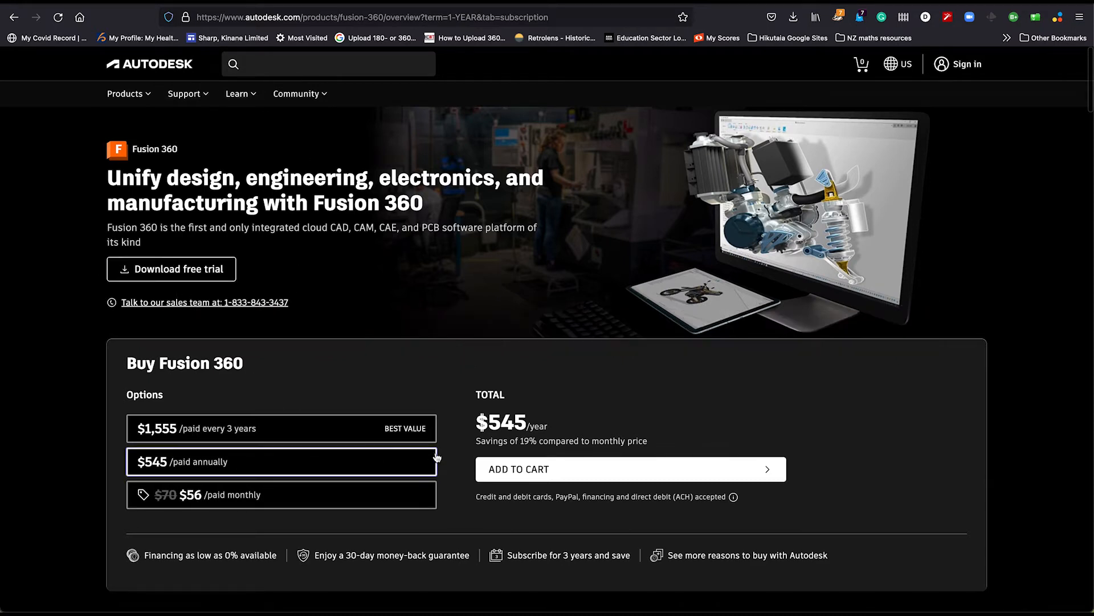
pyautogui.scroll(-20, 452, 457)
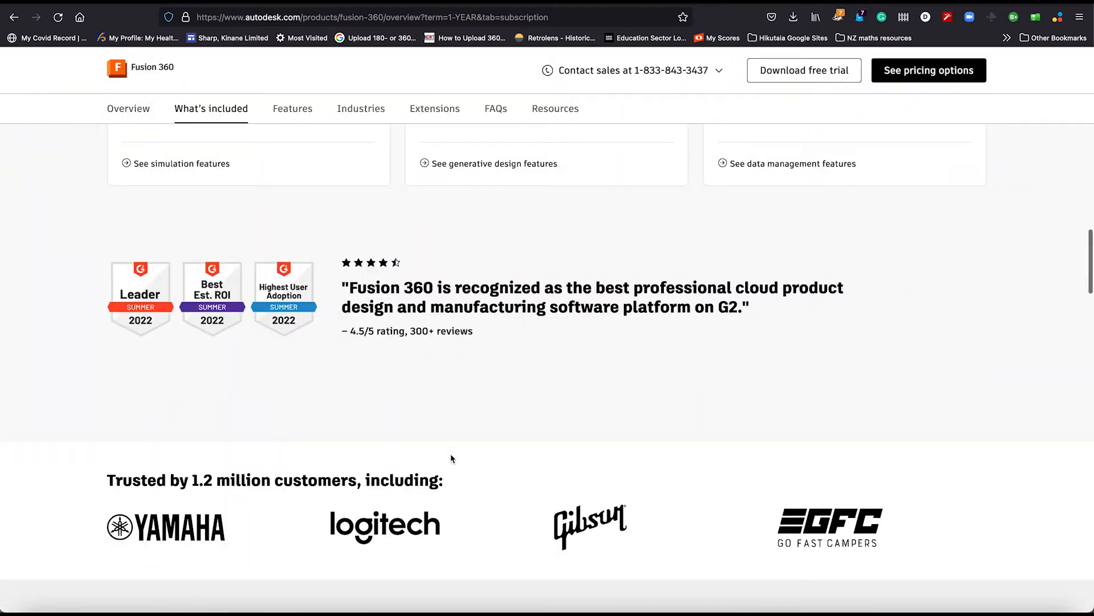
pyautogui.scroll(-15, 451, 458)
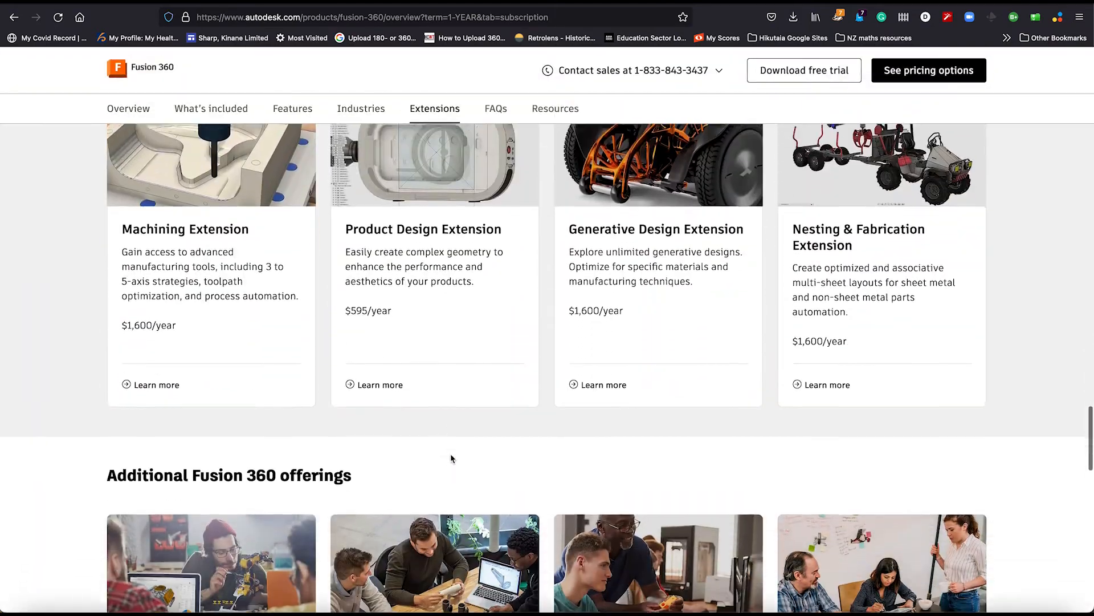
pyautogui.scroll(2, 450, 457)
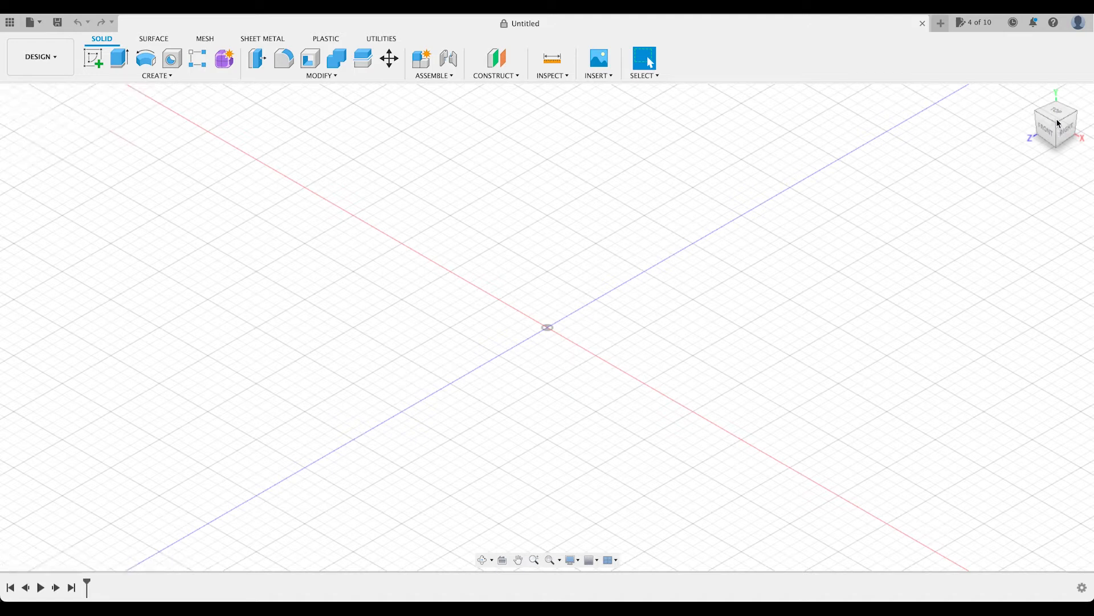
# Look around the empty design workspace with the view cube, Free Orbit, Pan and Zoom.
pyautogui.moveTo(1058, 125)
pyautogui.mouseDown()
pyautogui.moveTo(1058, 111)
pyautogui.moveTo(1059, 123)
pyautogui.mouseUp()
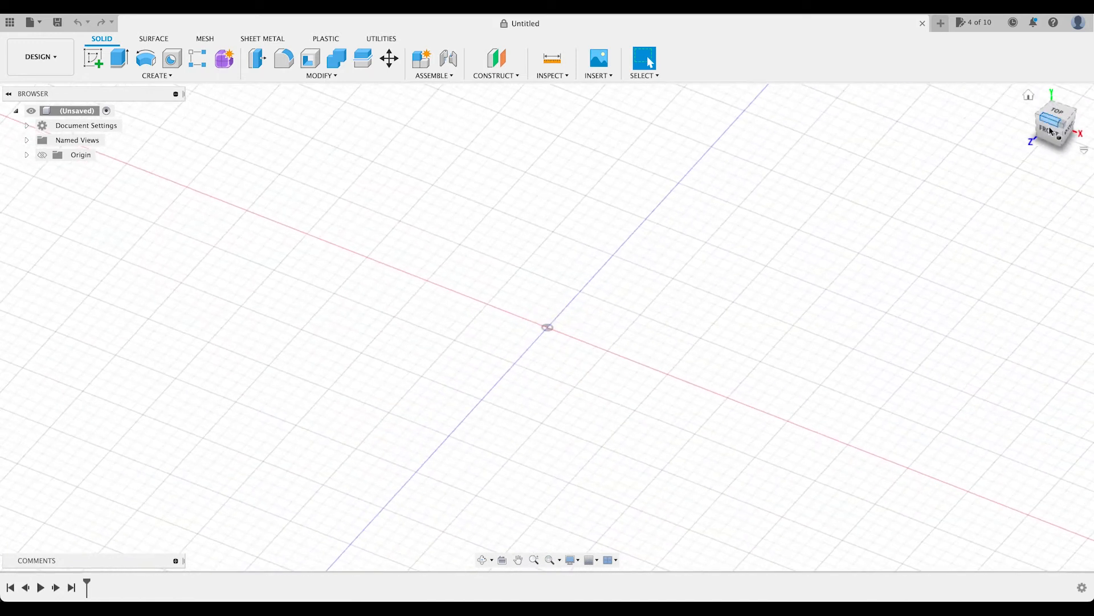
pyautogui.scroll(4, 559, 347)
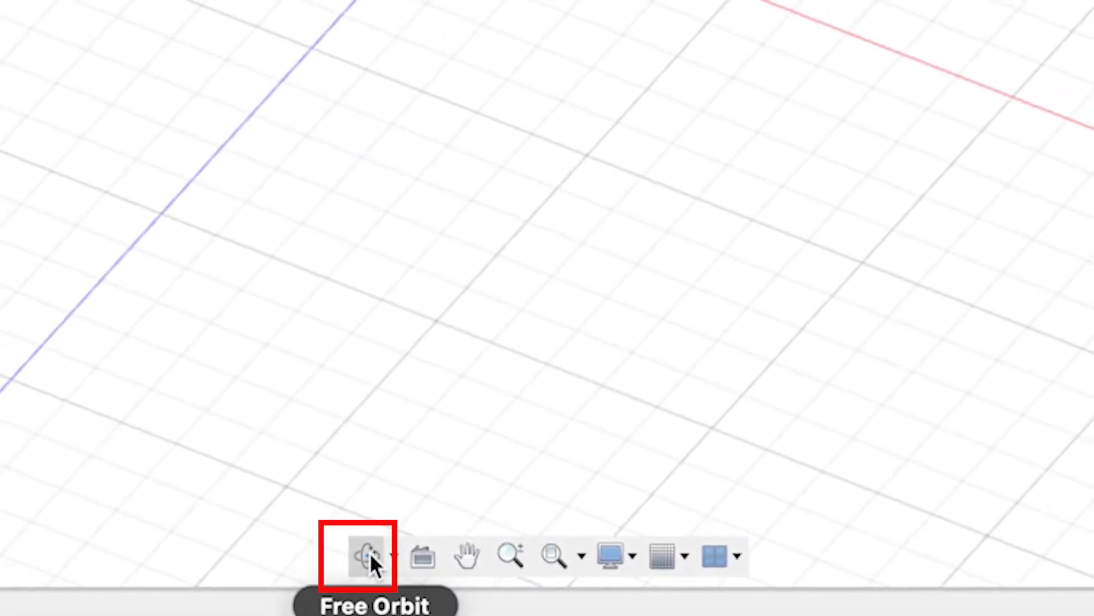
pyautogui.click(392, 555)
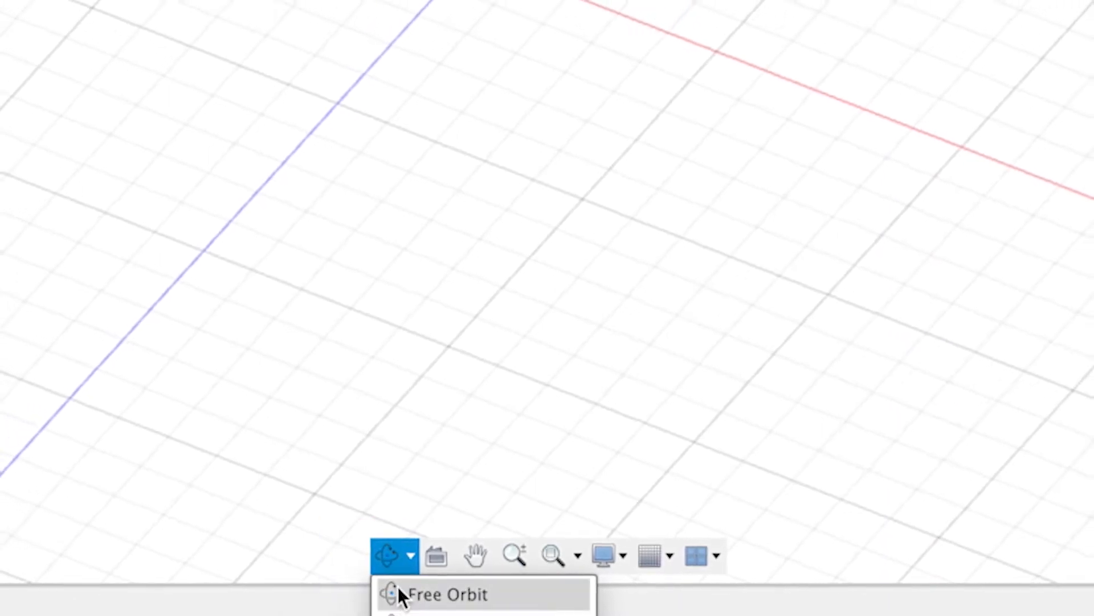
pyautogui.click(399, 593)
pyautogui.moveTo(621, 256); pyautogui.dragTo(457, 298)
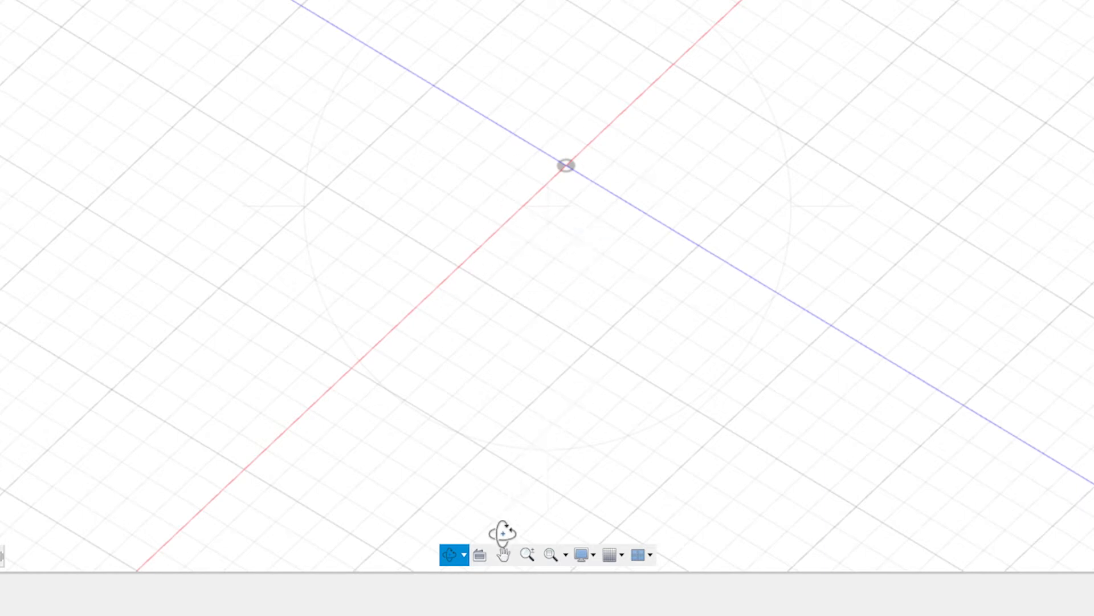
pyautogui.click(503, 552)
pyautogui.moveTo(709, 357); pyautogui.dragTo(672, 356)
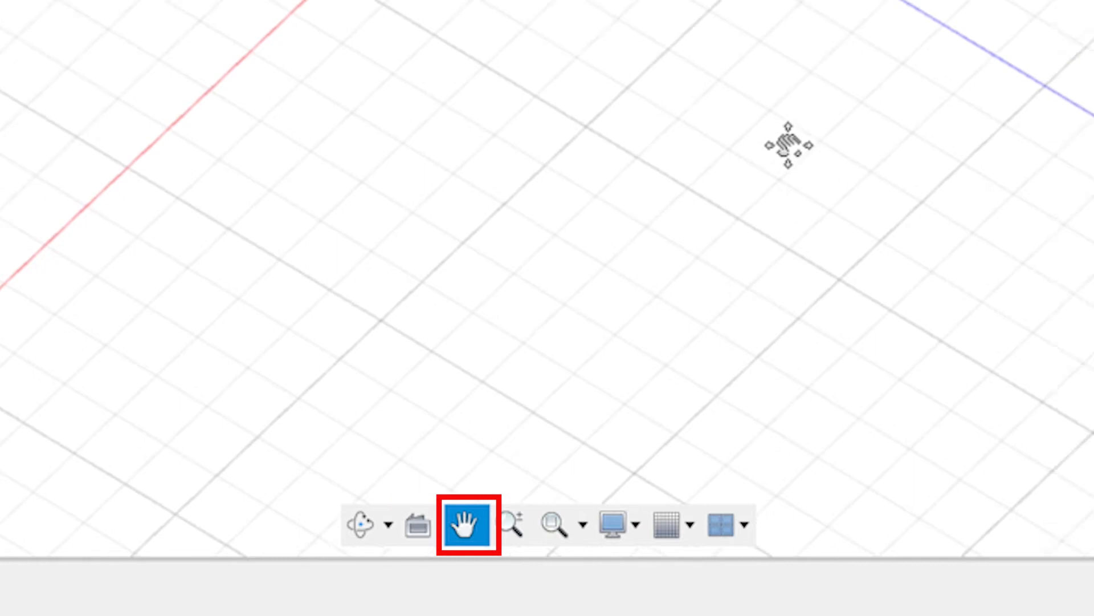
pyautogui.moveTo(788, 146); pyautogui.dragTo(687, 296)
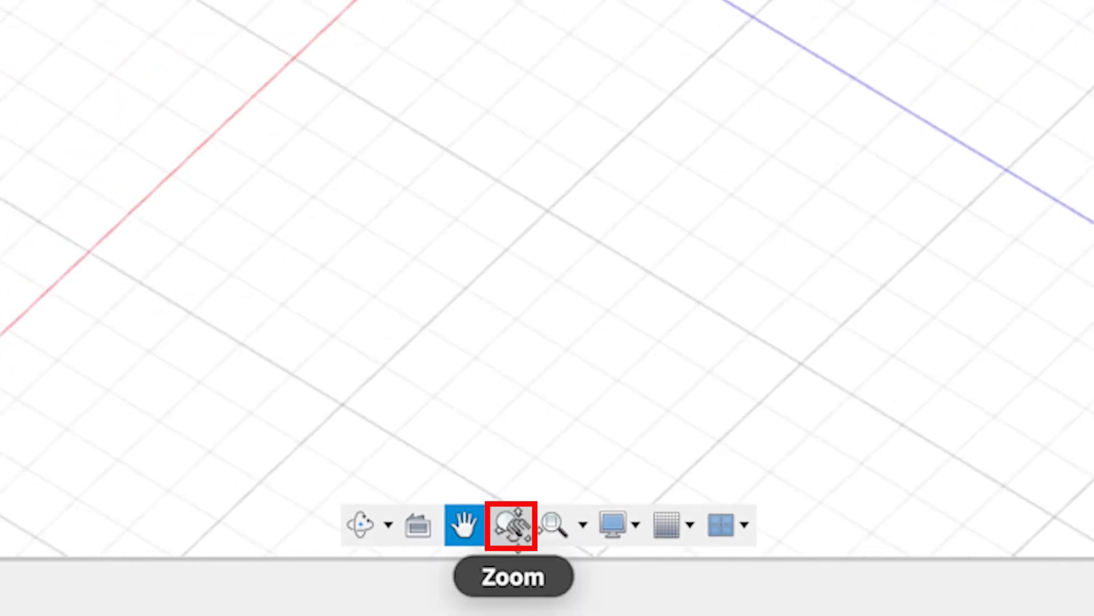
pyautogui.click(511, 524)
pyautogui.moveTo(782, 352); pyautogui.dragTo(1011, 367)
pyautogui.moveTo(598, 137); pyautogui.dragTo(1066, 422)
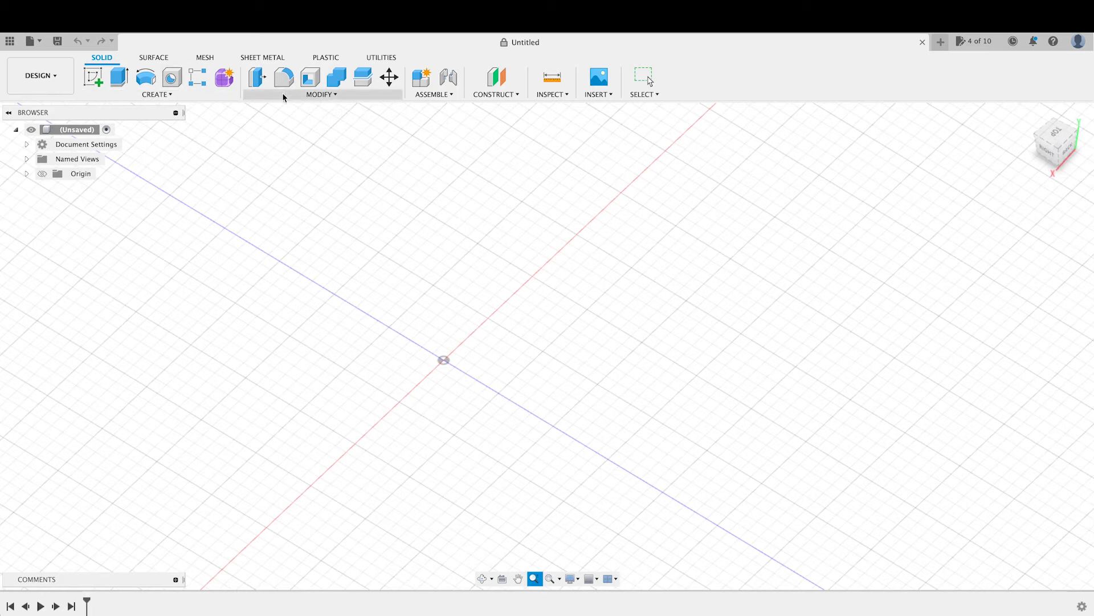
# Examine the available solid creation and modification commands without starting any of them.
pyautogui.click(170, 94)
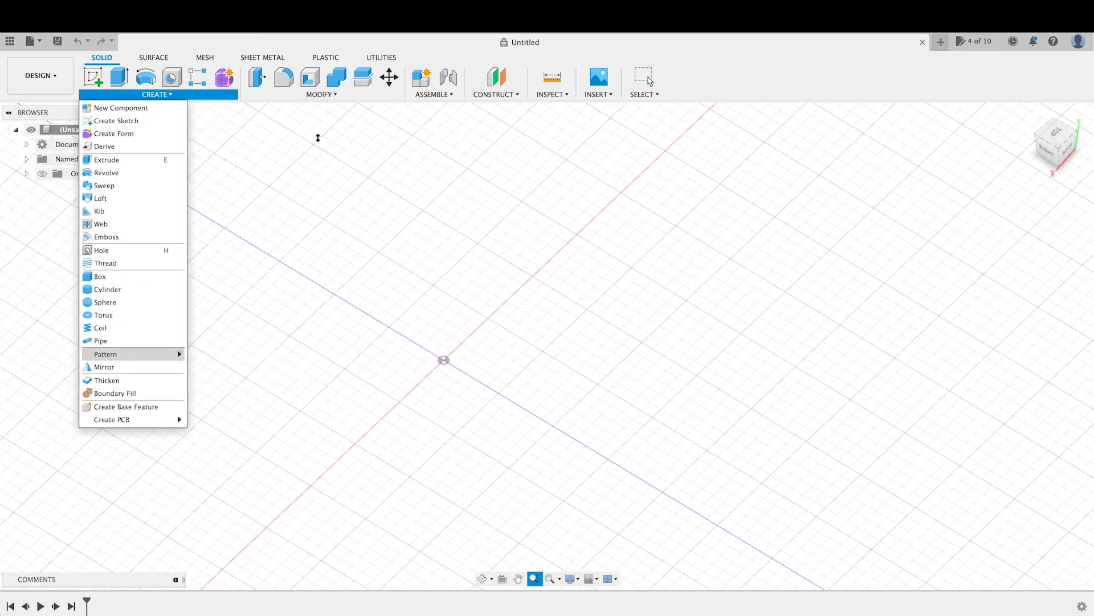
pyautogui.click(344, 97)
pyautogui.moveTo(299, 326)
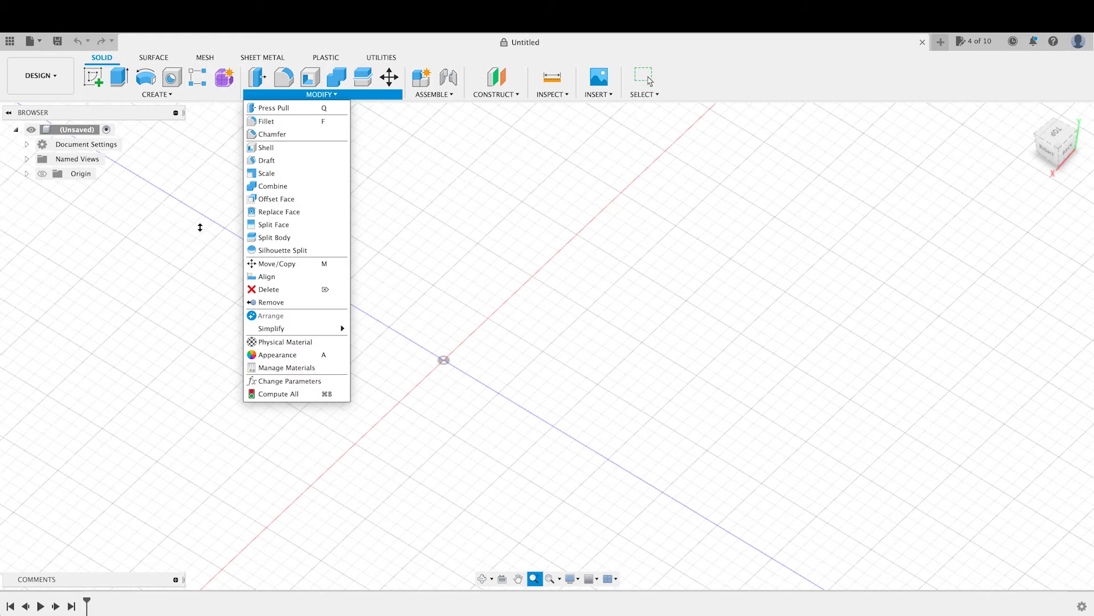
pyautogui.click(169, 96)
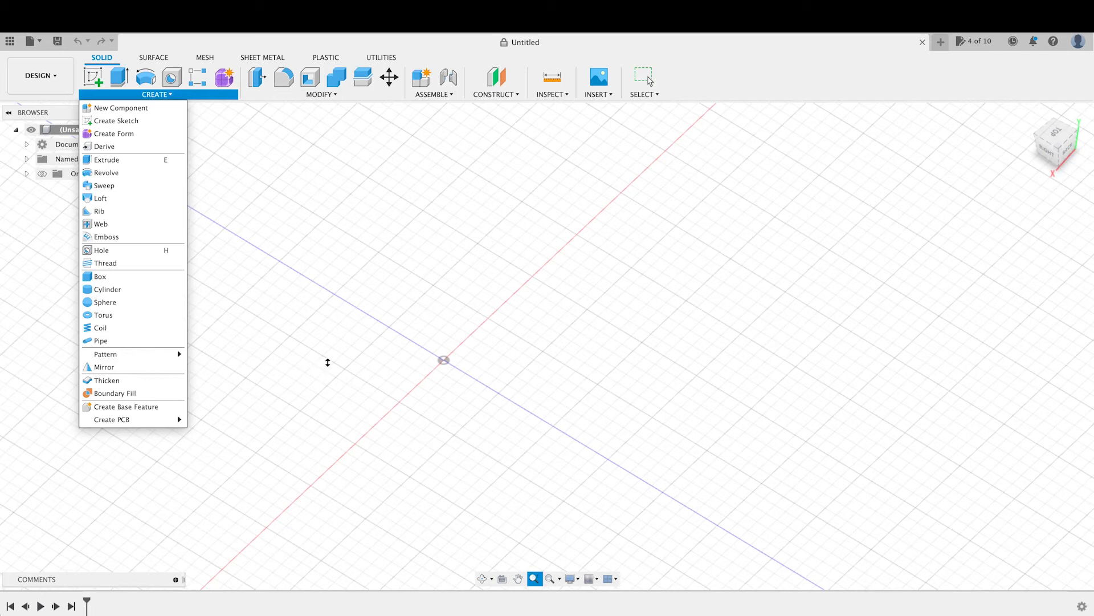
pyautogui.click(375, 349)
pyautogui.press('Escape')
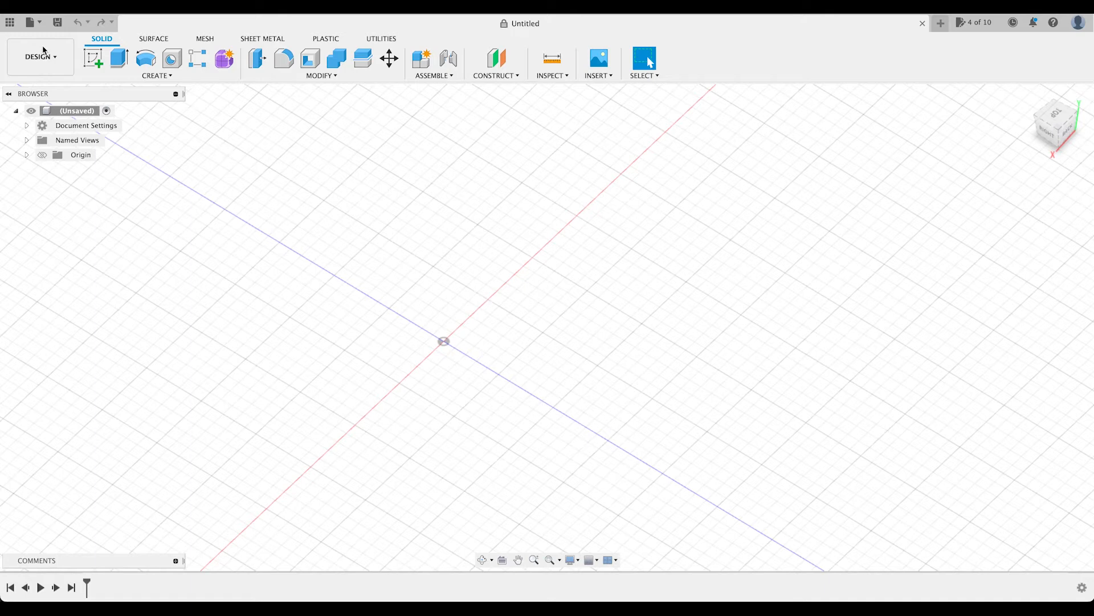
# Open the Laundry Rack Bracket design from the Phone Holder project and hide the project data.
pyautogui.click(11, 26)
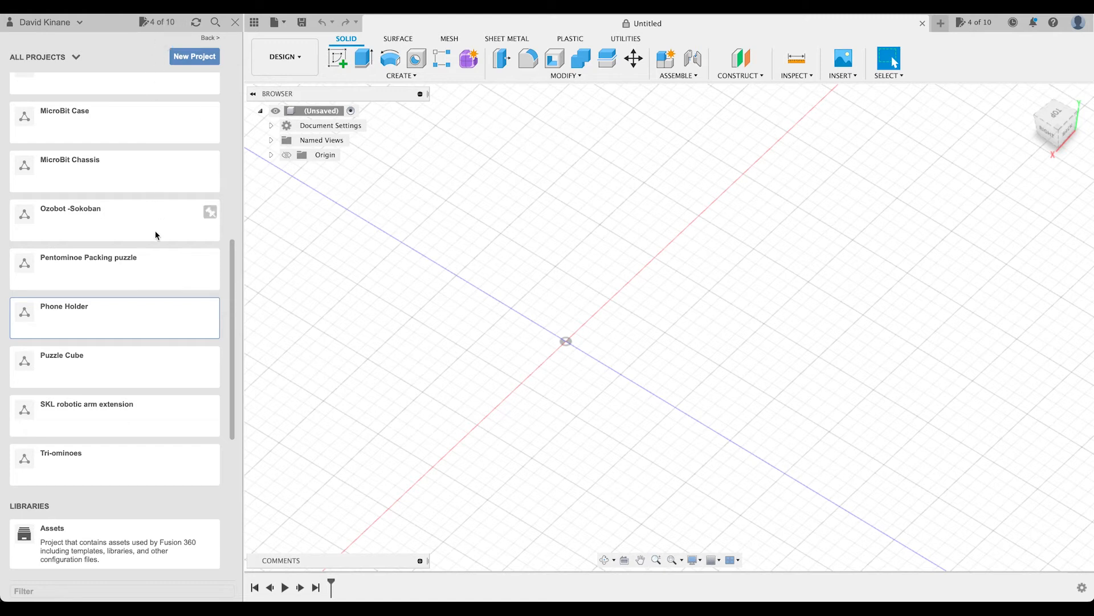
pyautogui.click(145, 322)
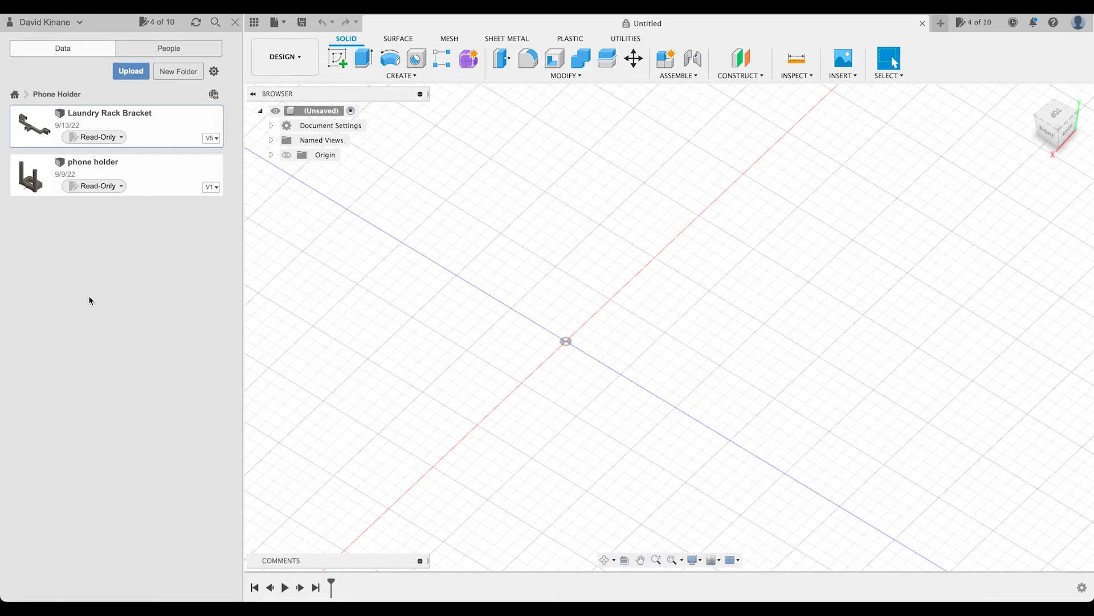
pyautogui.doubleClick(155, 135)
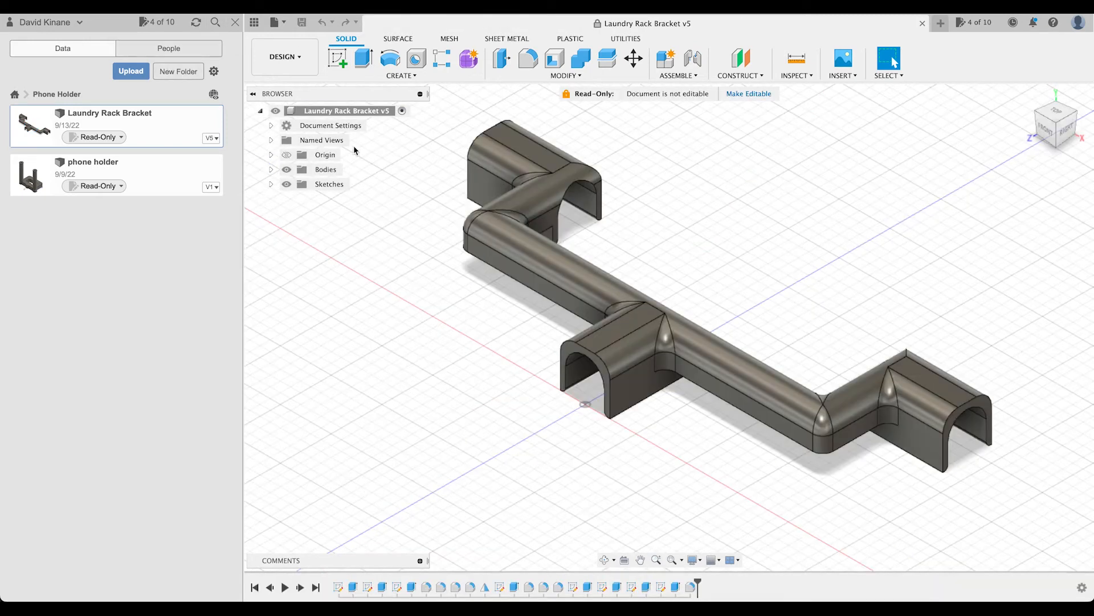
pyautogui.click(235, 22)
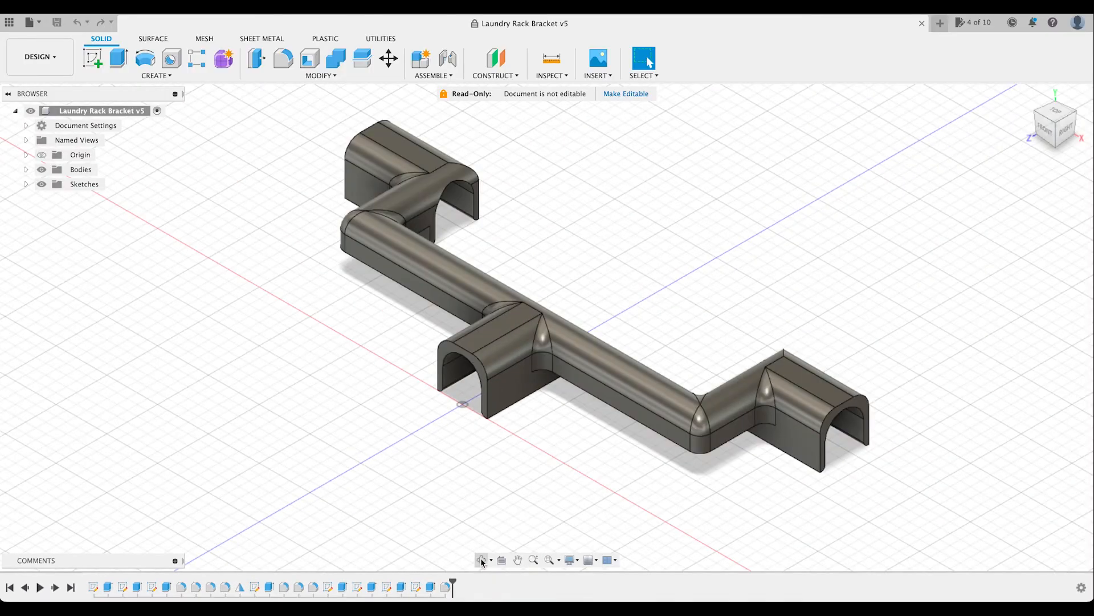
# Edit the bracket's first sketch, set its 75 mm horizontal dimension to 61 mm, and finish the sketch.
pyautogui.click(482, 560)
pyautogui.moveTo(429, 472); pyautogui.dragTo(471, 534)
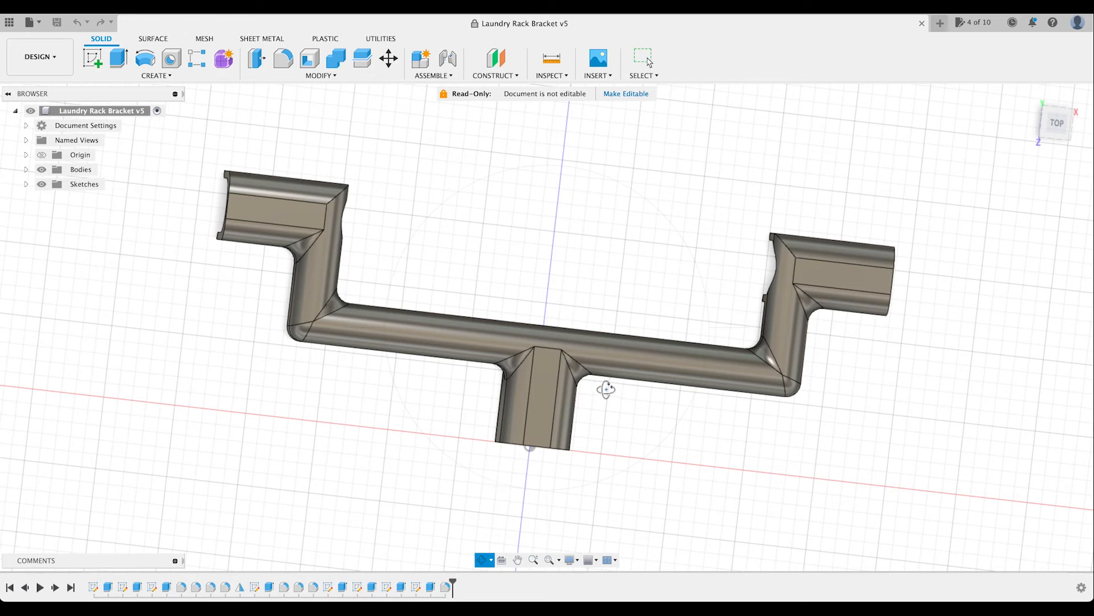
pyautogui.rightClick(94, 587)
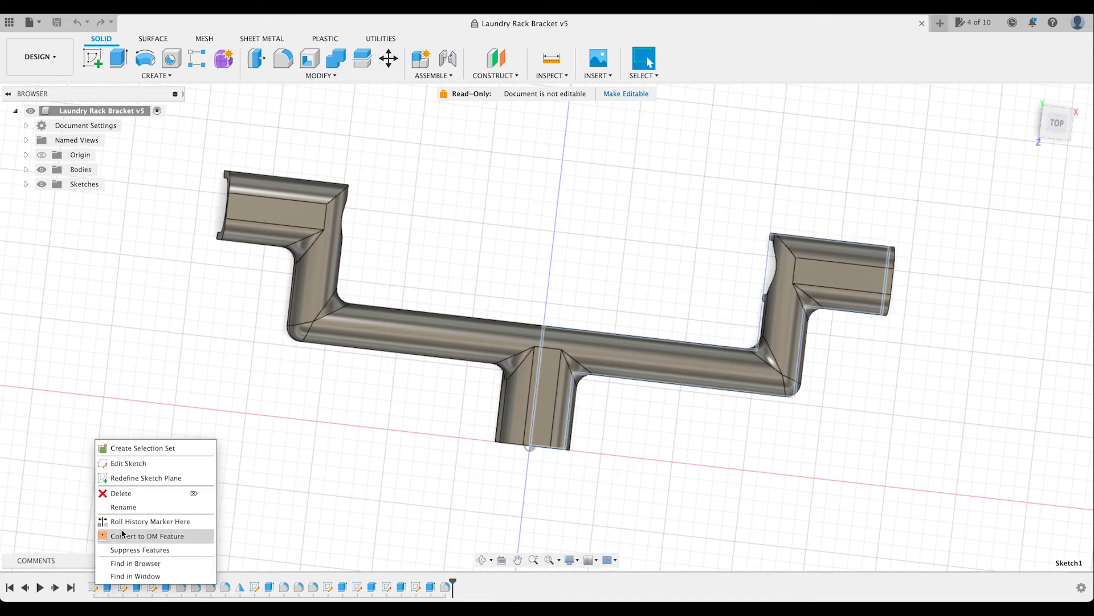
pyautogui.click(127, 463)
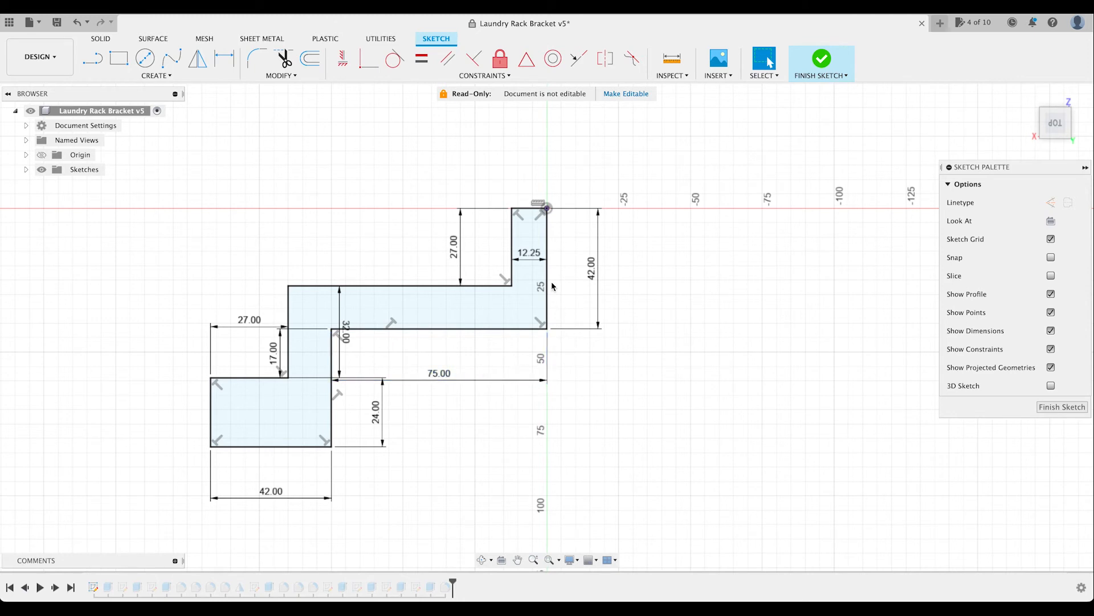
pyautogui.doubleClick(439, 376)
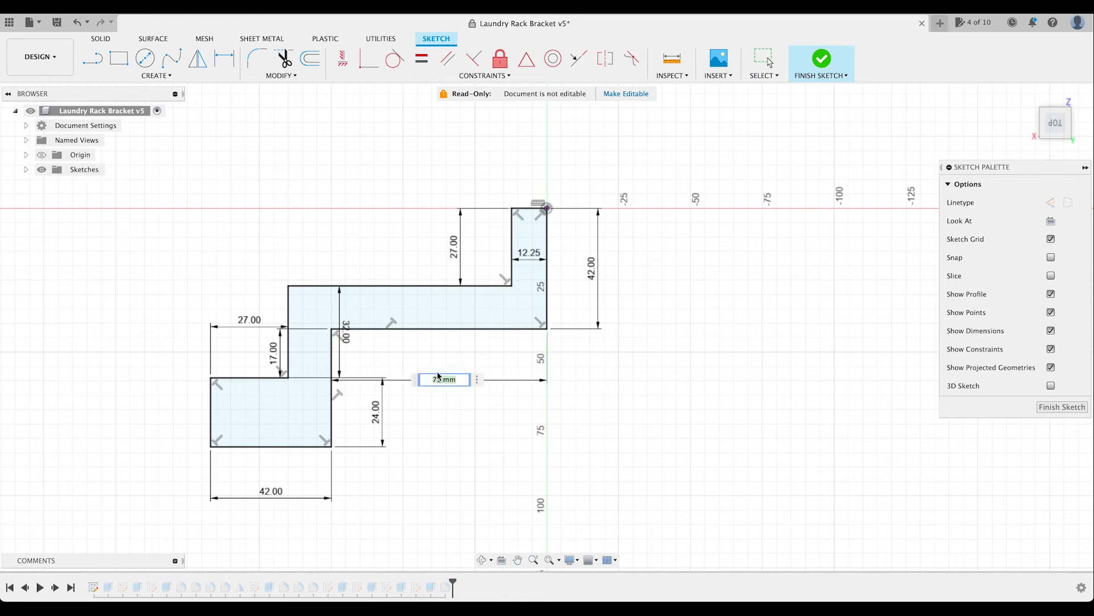
pyautogui.write('61')
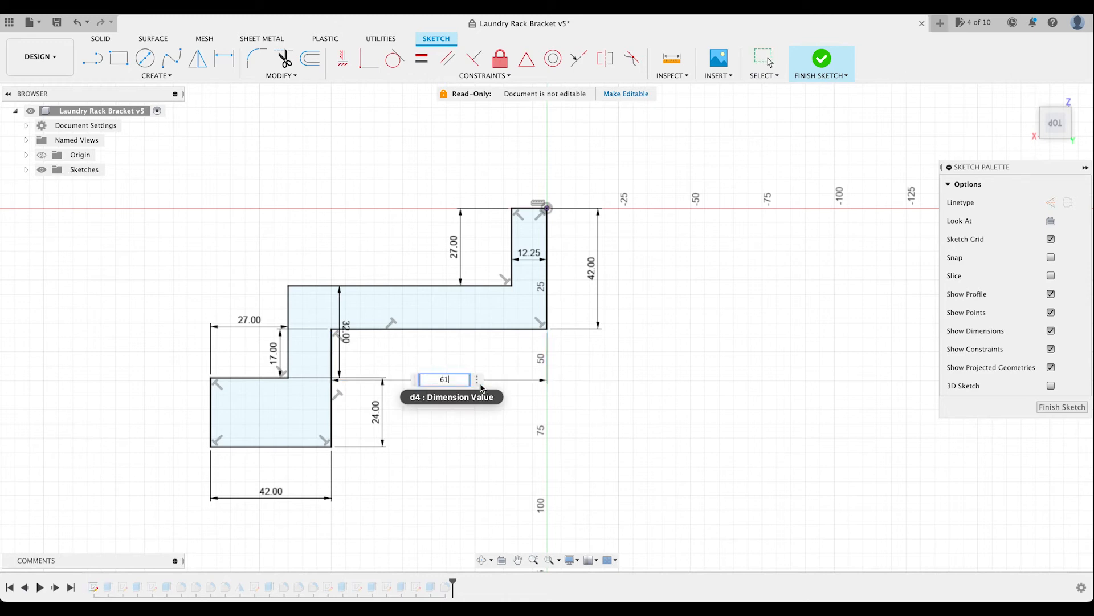
pyautogui.press('Return')
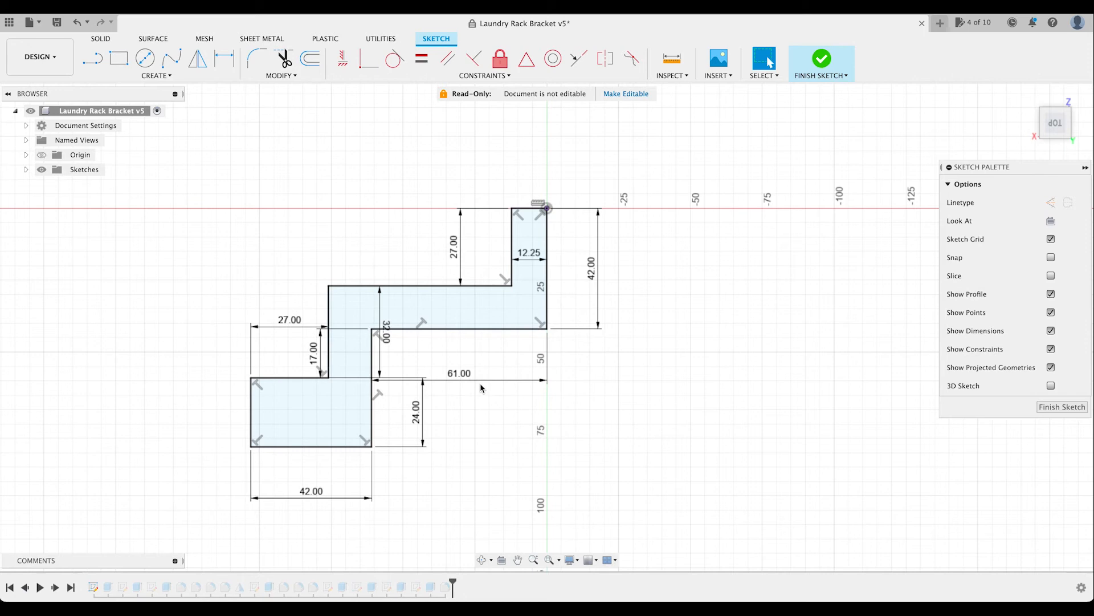
pyautogui.click(823, 66)
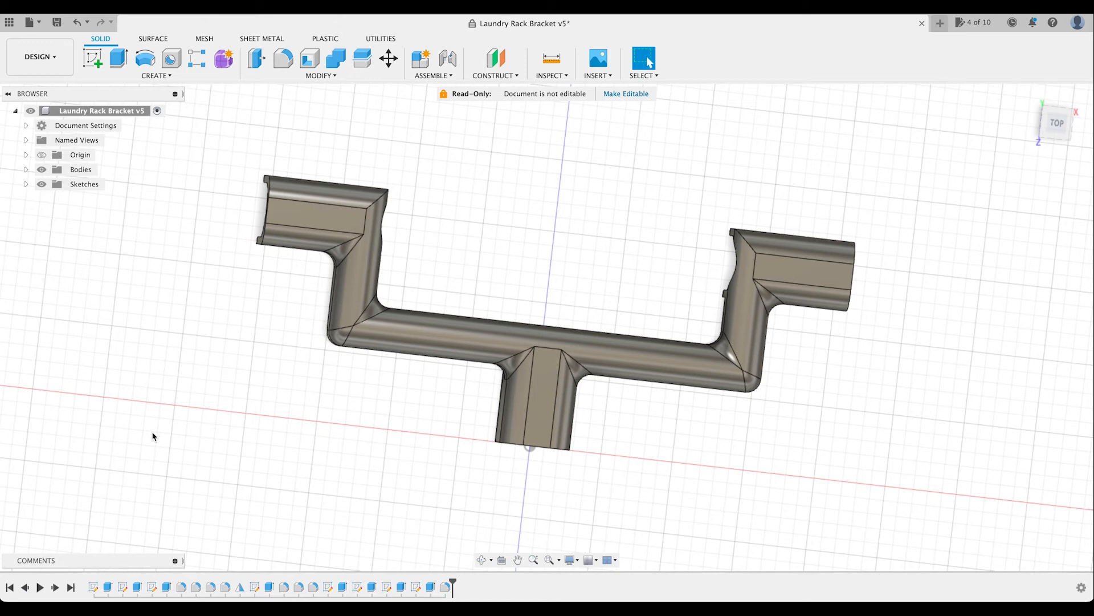
# Reopen the bracket's first sketch for editing.
pyautogui.rightClick(92, 588)
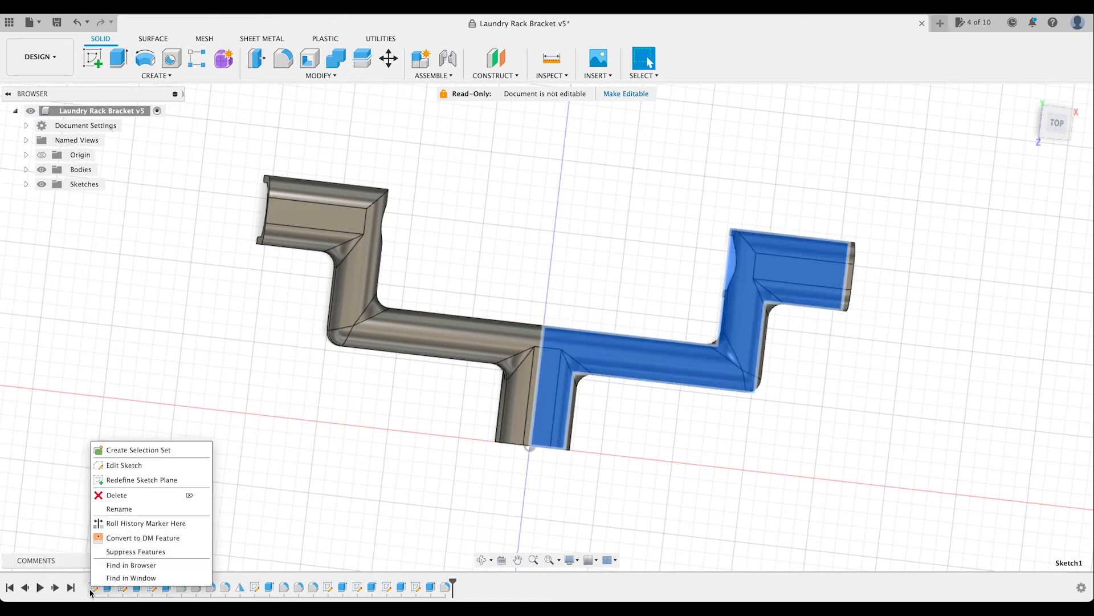
pyautogui.click(121, 465)
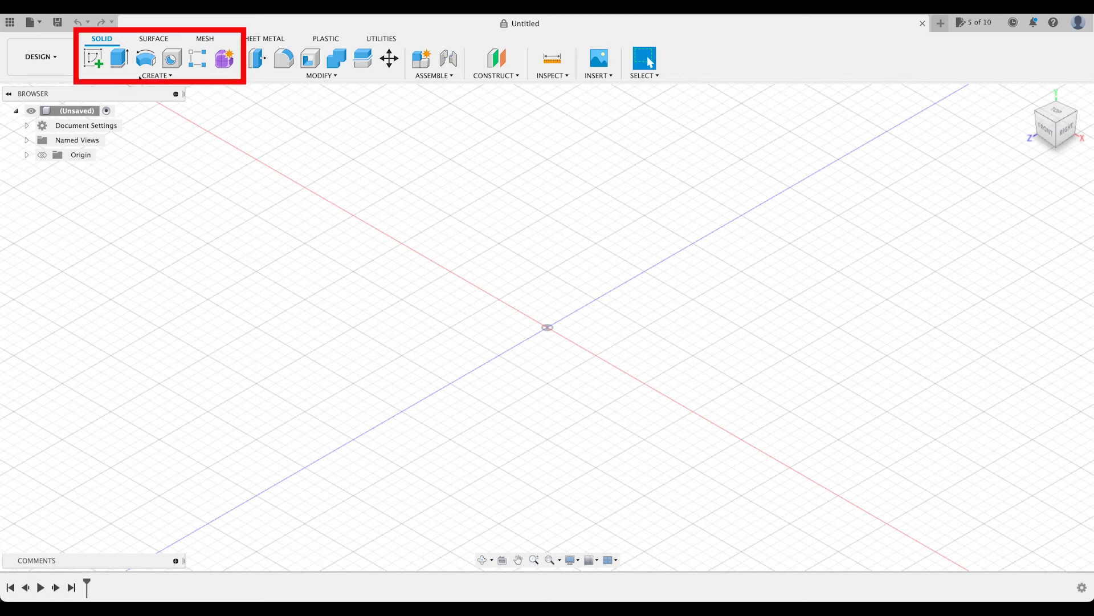
# Create a new sketch on the horizontal ground plane of the untitled design.
pyautogui.click(95, 60)
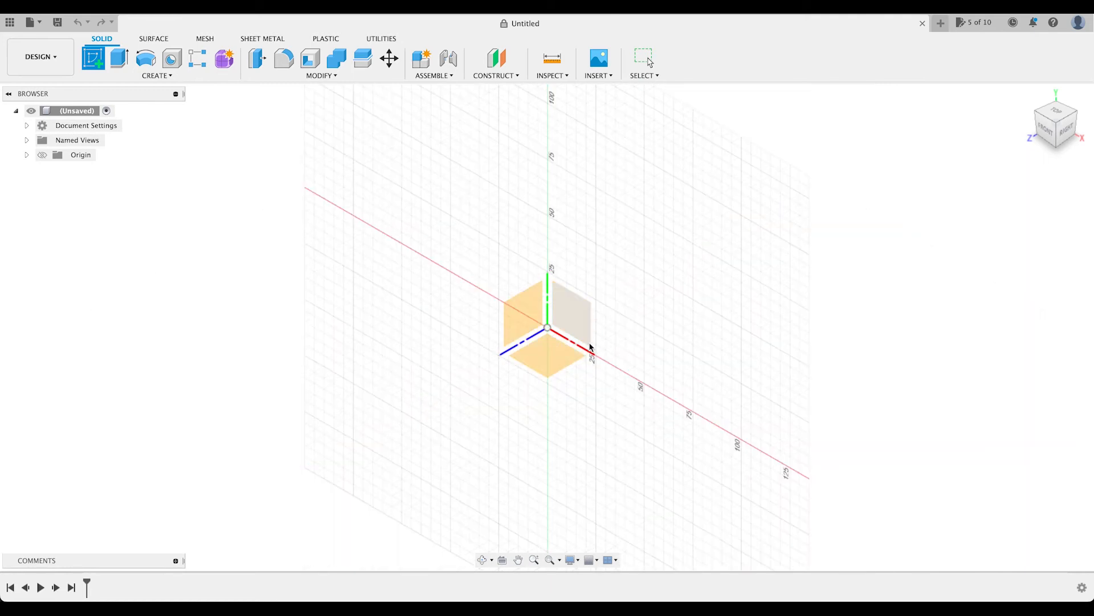
pyautogui.click(550, 360)
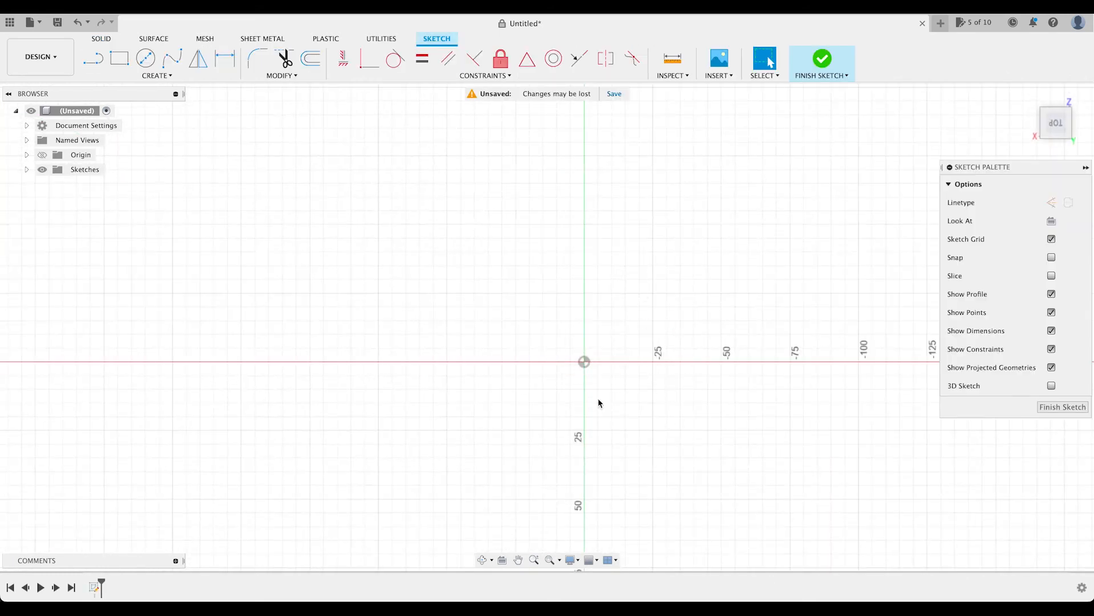
pyautogui.scroll(3, 640, 421)
pyautogui.scroll(4, 641, 421)
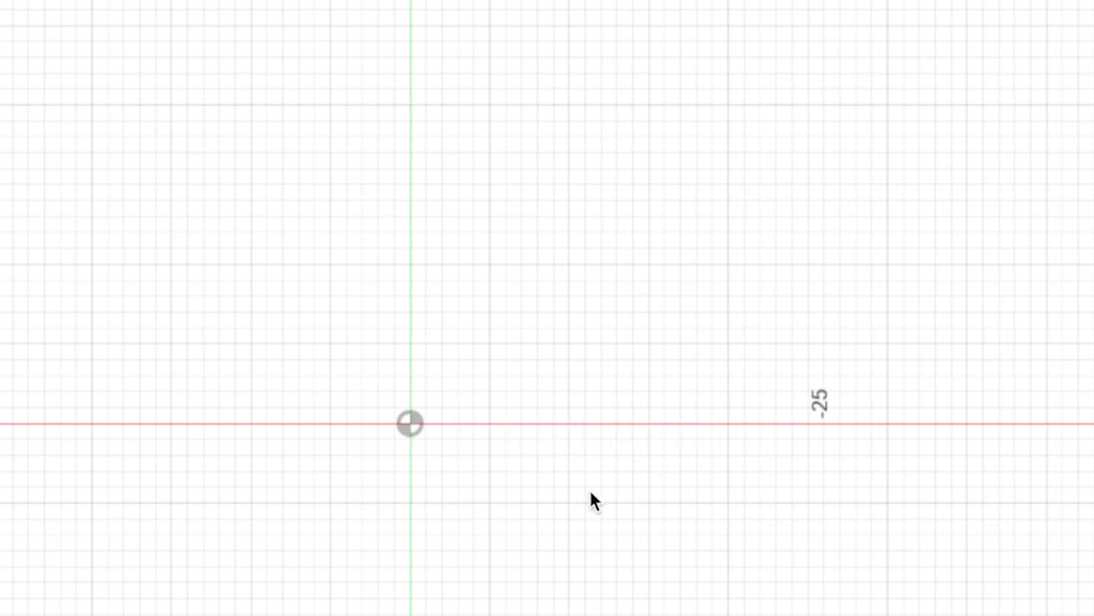
pyautogui.scroll(3, 590, 500)
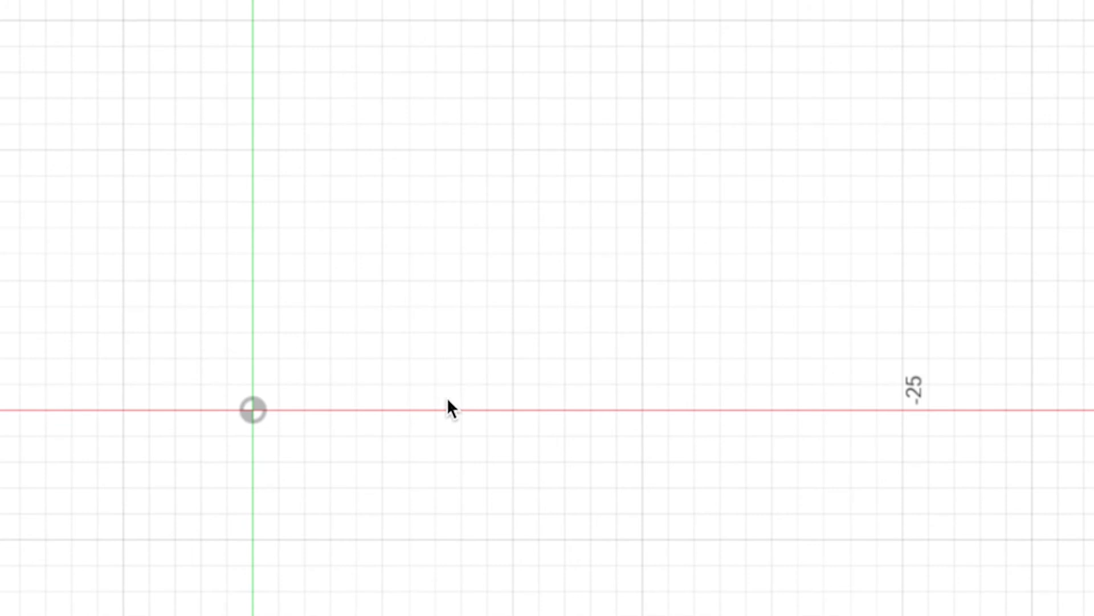
pyautogui.scroll(3, 855, 583)
pyautogui.scroll(-6, 854, 584)
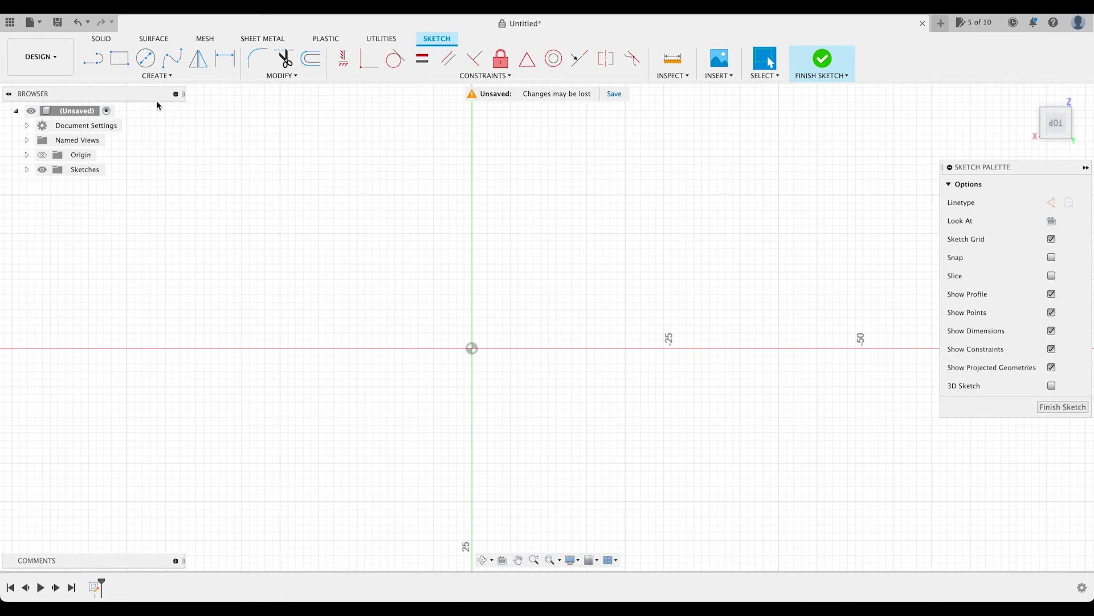
# Sketch a rectangle with its first corner at the origin, 20 mm wide and 15 mm high, and finish the sketch.
pyautogui.click(120, 58)
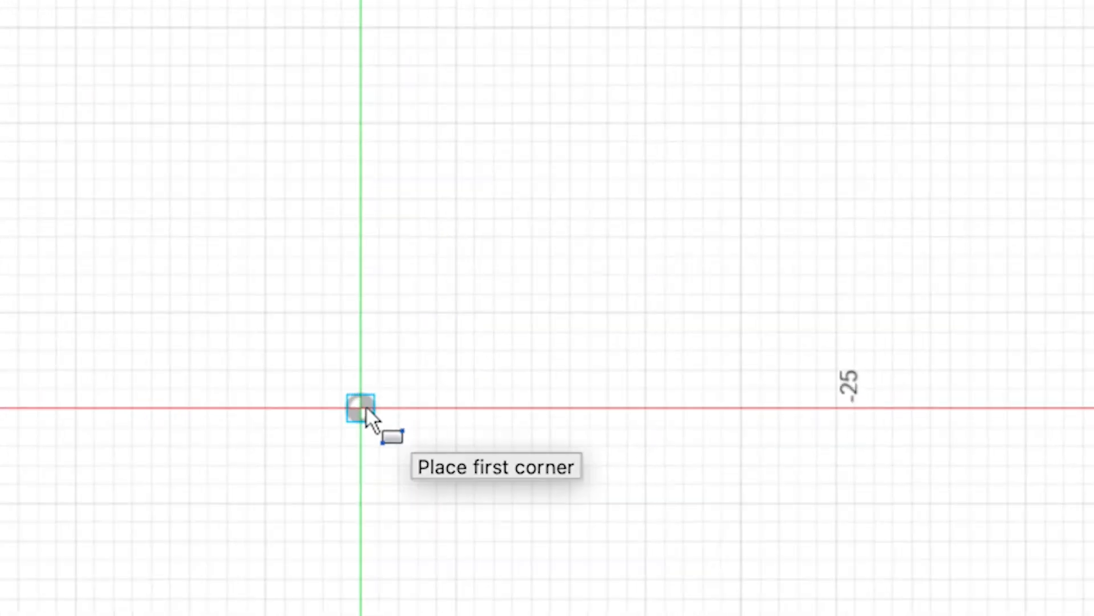
pyautogui.click(365, 405)
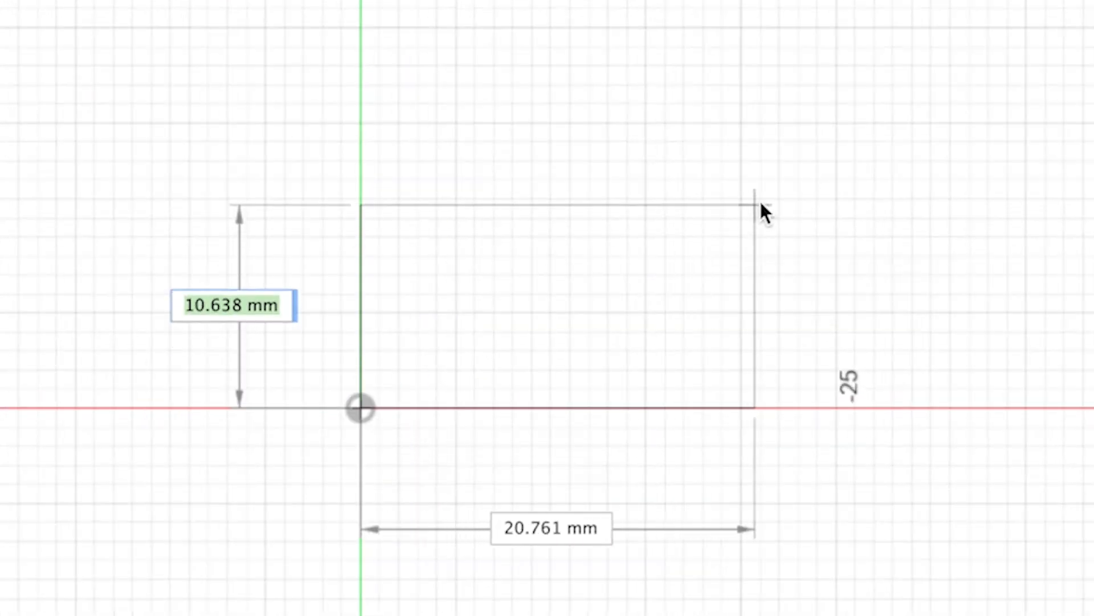
pyautogui.press('Tab')
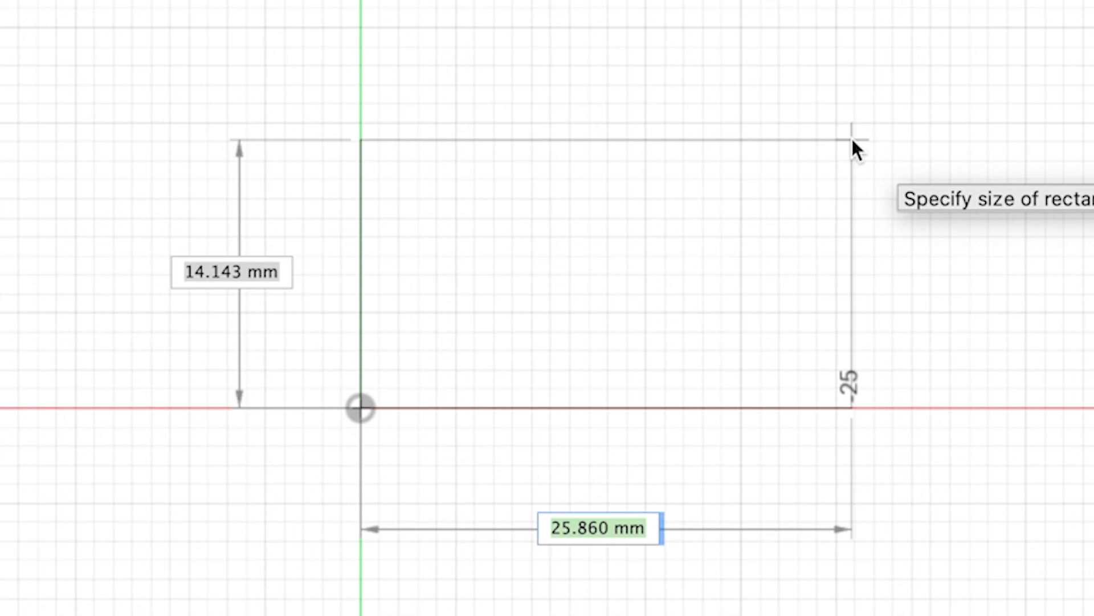
pyautogui.write('20')
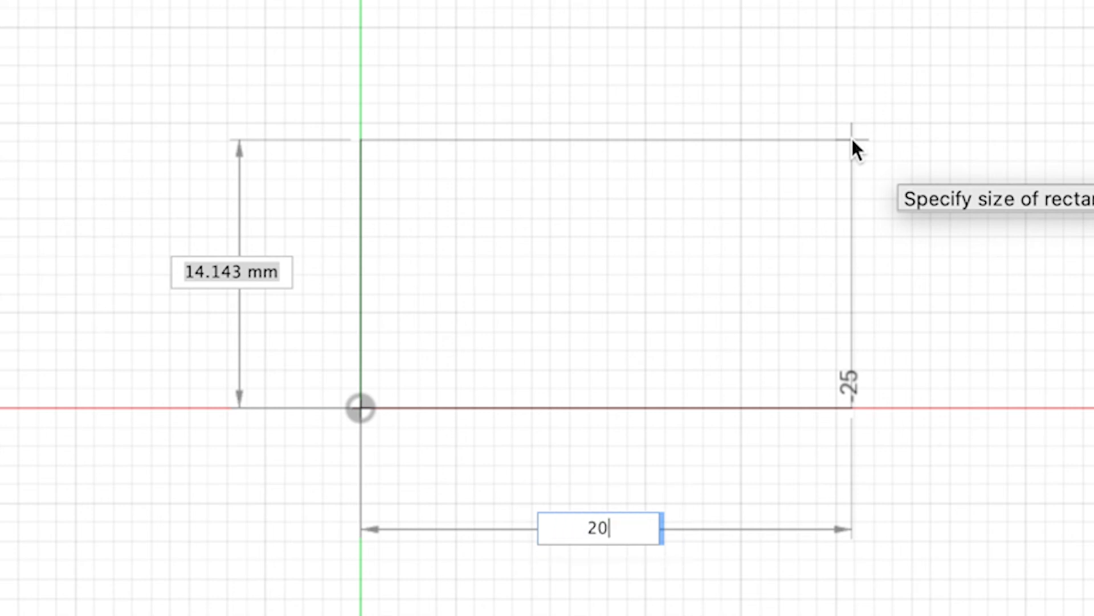
pyautogui.press('Tab')
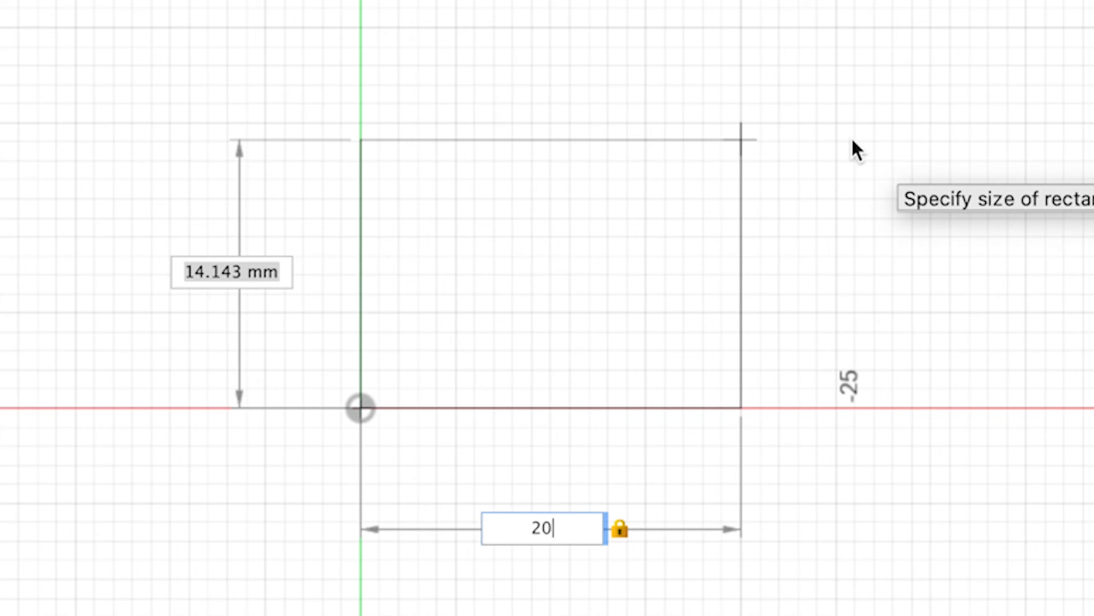
pyautogui.press('Tab')
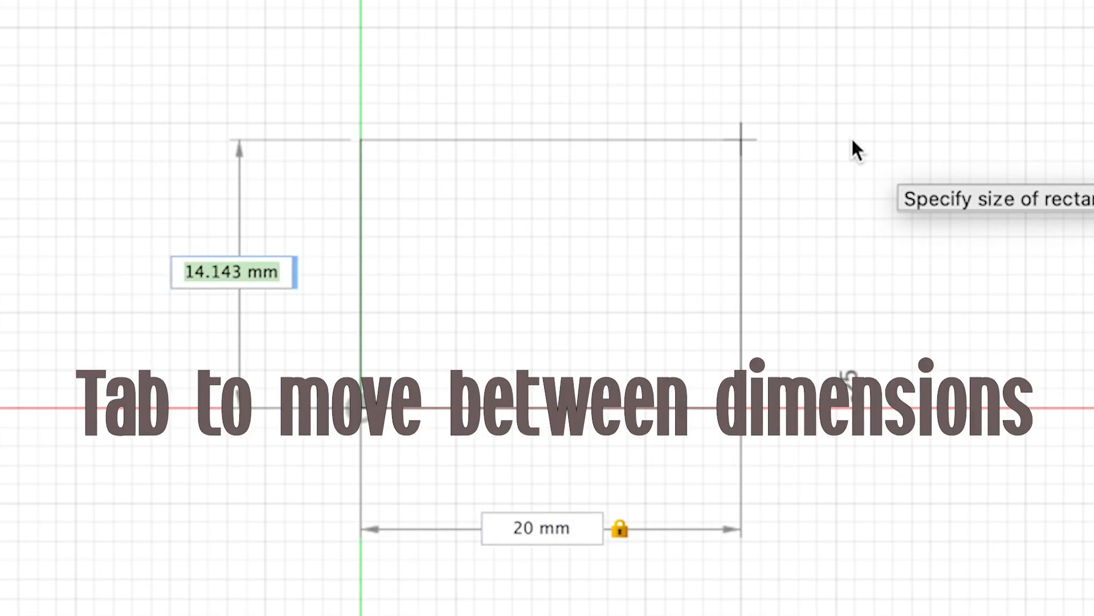
pyautogui.write('15')
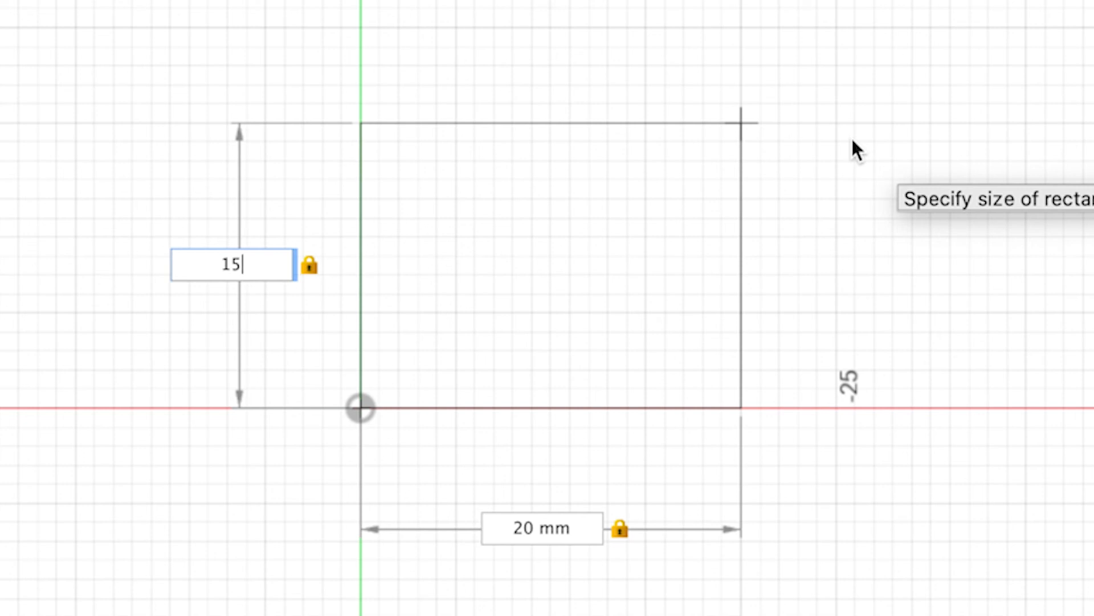
pyautogui.press('Tab')
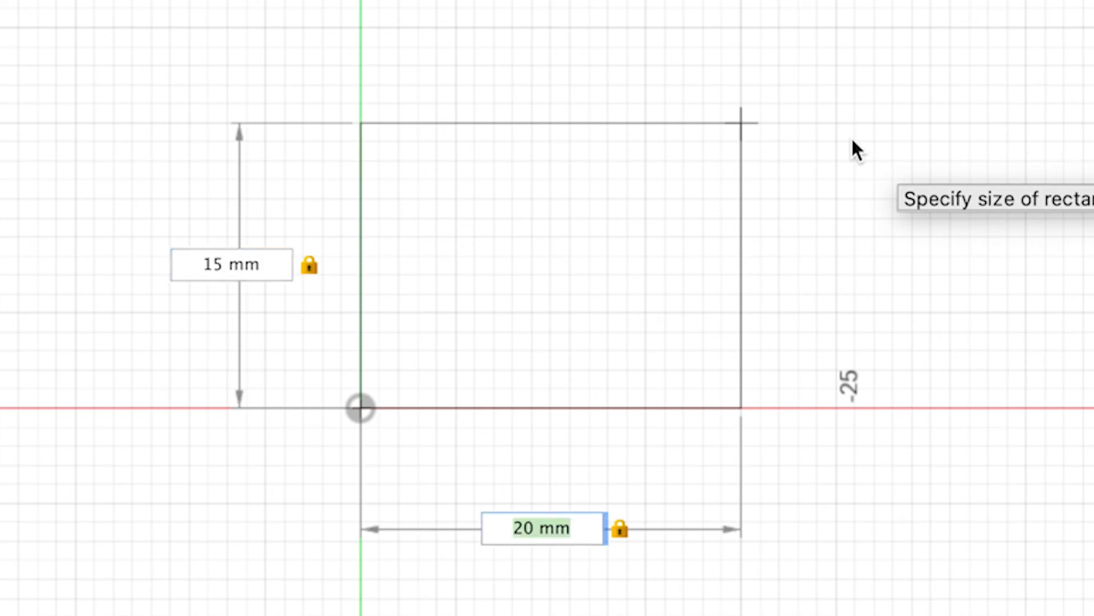
pyautogui.press('Tab')
pyautogui.press('Tab')
pyautogui.press('Tab')
pyautogui.press('Tab')
pyautogui.press('Return')
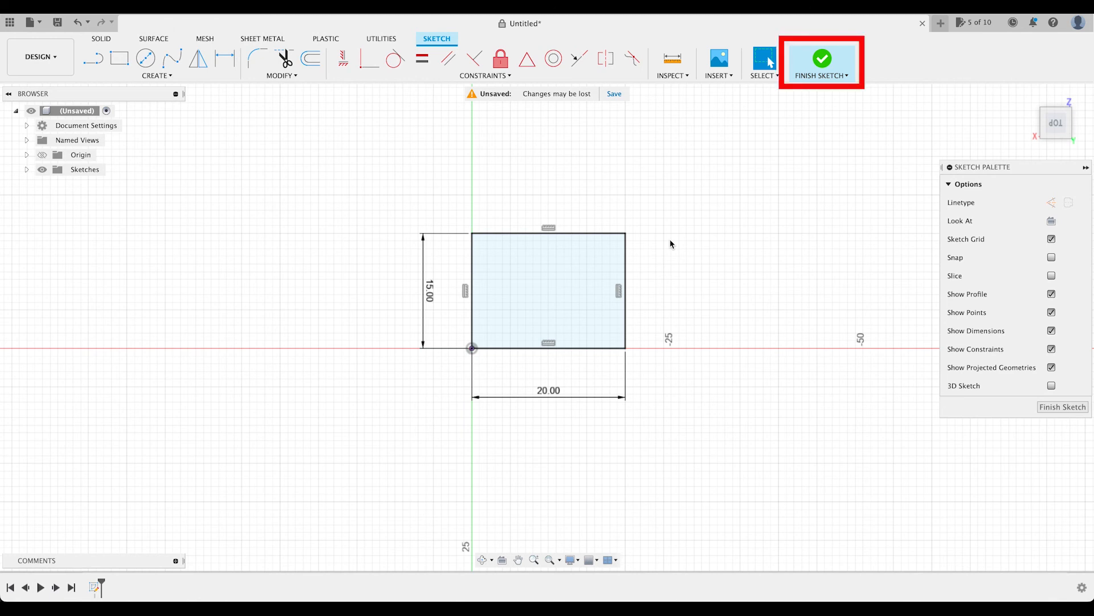
pyautogui.click(824, 69)
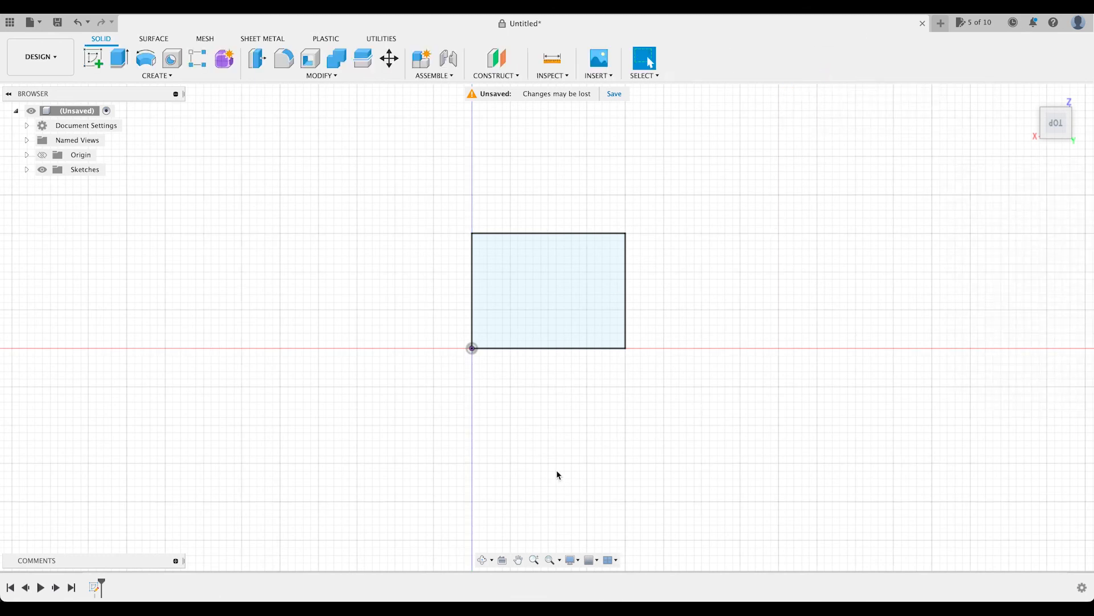
# Extrude the rectangular profile 5 mm upward as a new body.
pyautogui.click(482, 559)
pyautogui.moveTo(545, 530)
pyautogui.mouseDown()
pyautogui.moveTo(530, 501)
pyautogui.moveTo(587, 461)
pyautogui.moveTo(491, 442)
pyautogui.moveTo(491, 466)
pyautogui.moveTo(535, 470)
pyautogui.mouseUp()
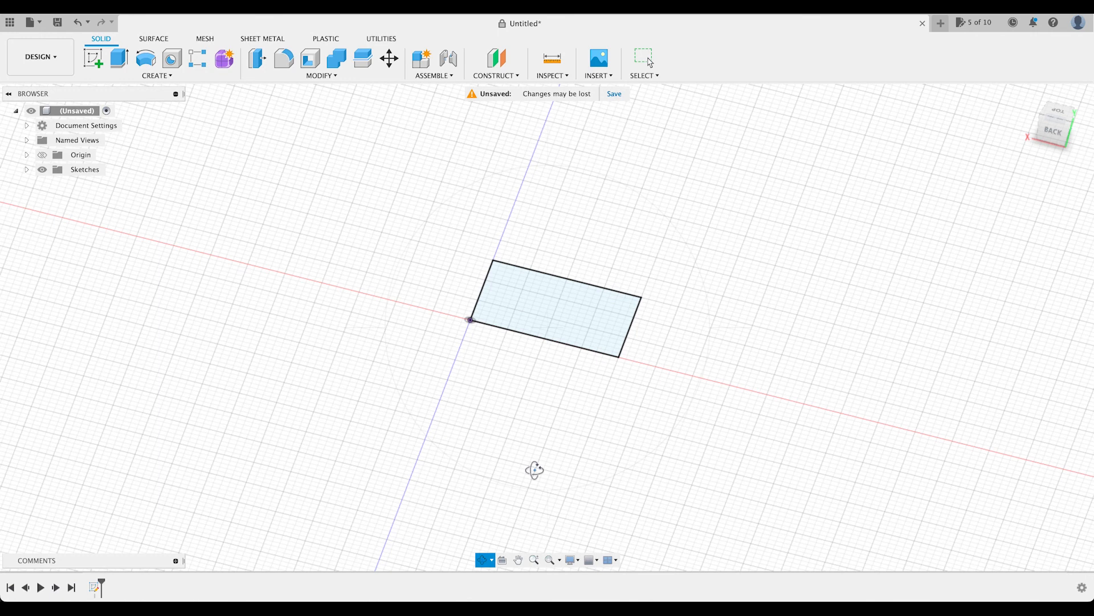
pyautogui.scroll(5, 534, 470)
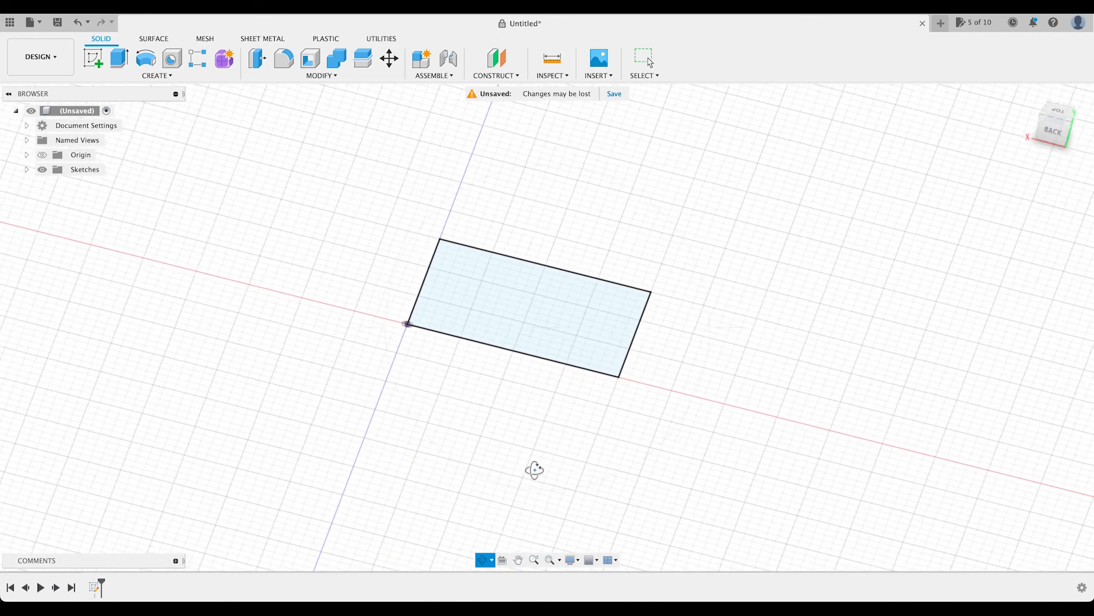
pyautogui.moveTo(533, 468); pyautogui.dragTo(532, 467, button='middle')
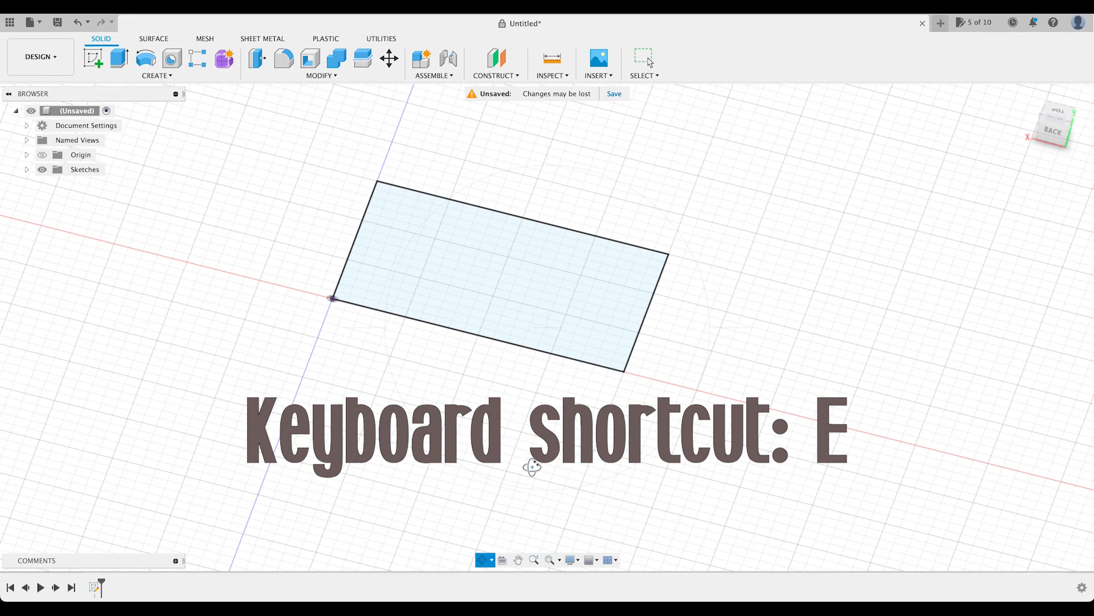
pyautogui.press('e')
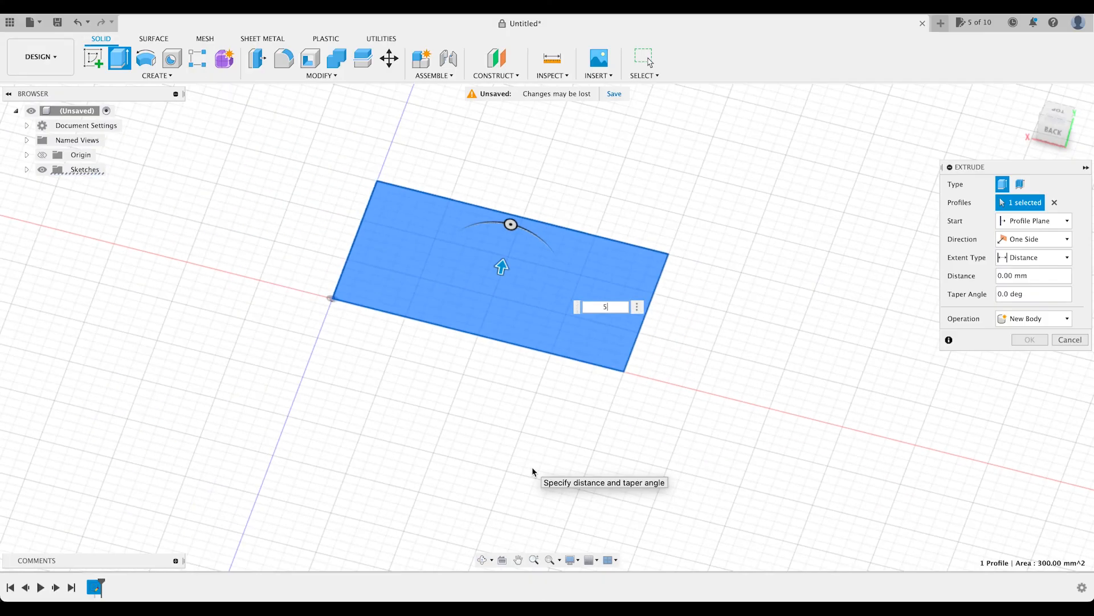
pyautogui.write('5')
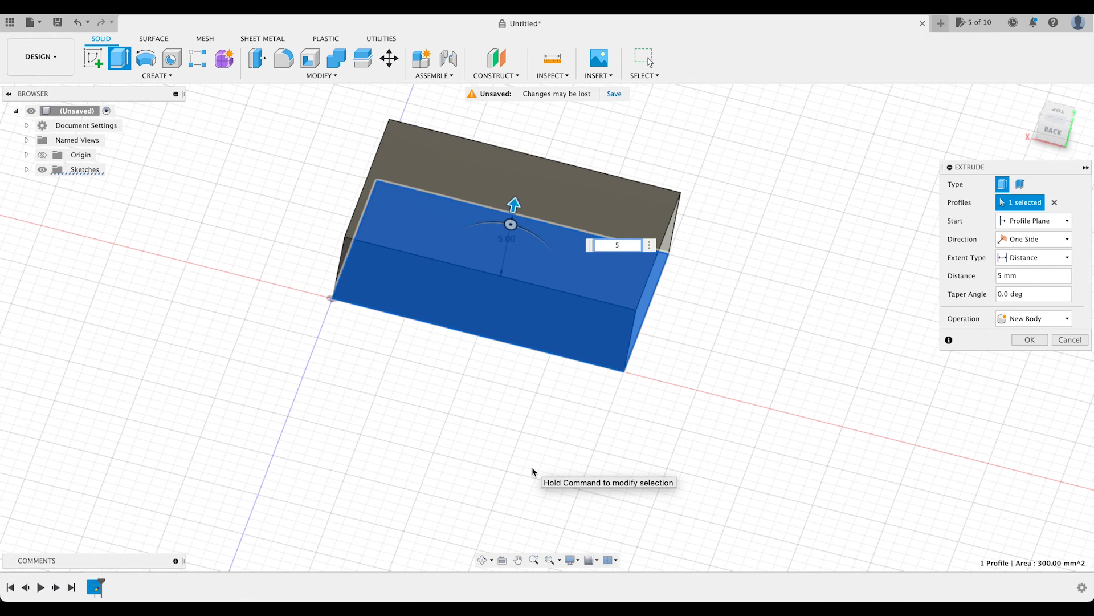
pyautogui.press('Return')
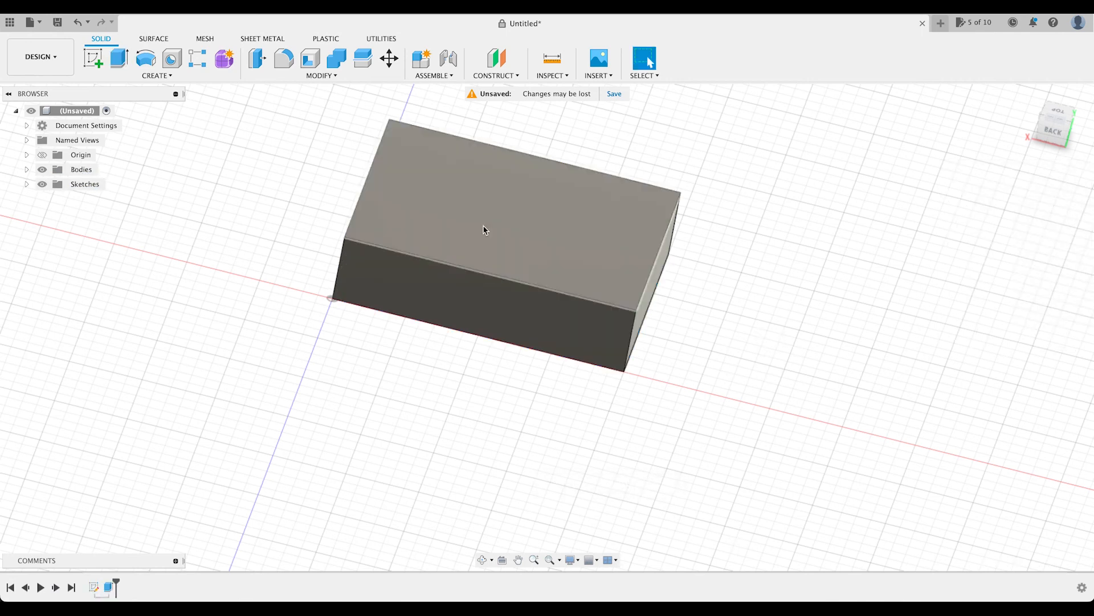
pyautogui.click(482, 560)
pyautogui.moveTo(659, 469); pyautogui.dragTo(630, 413)
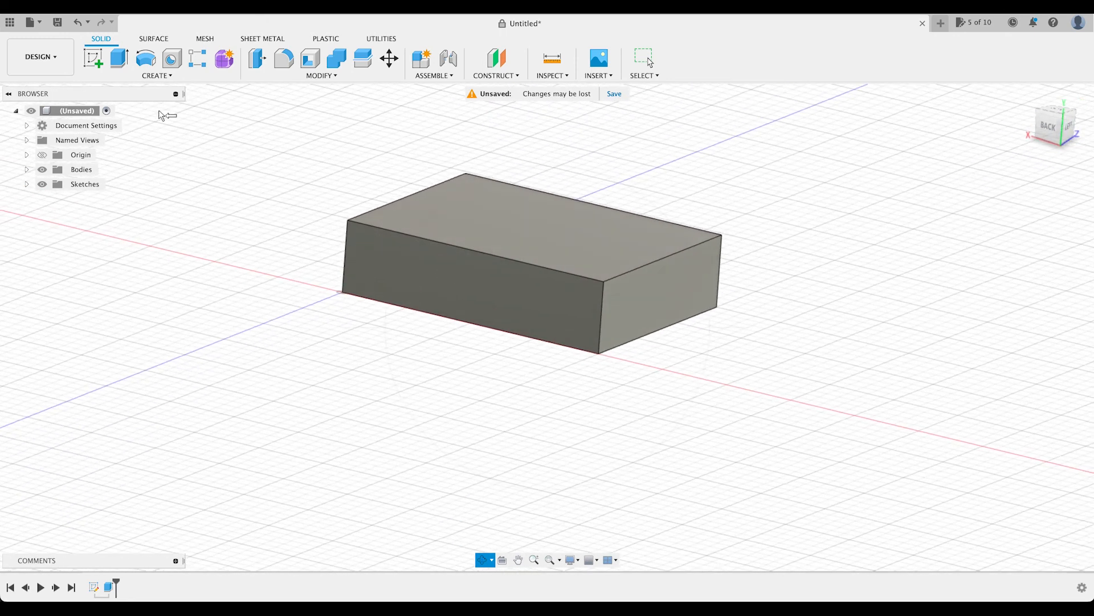